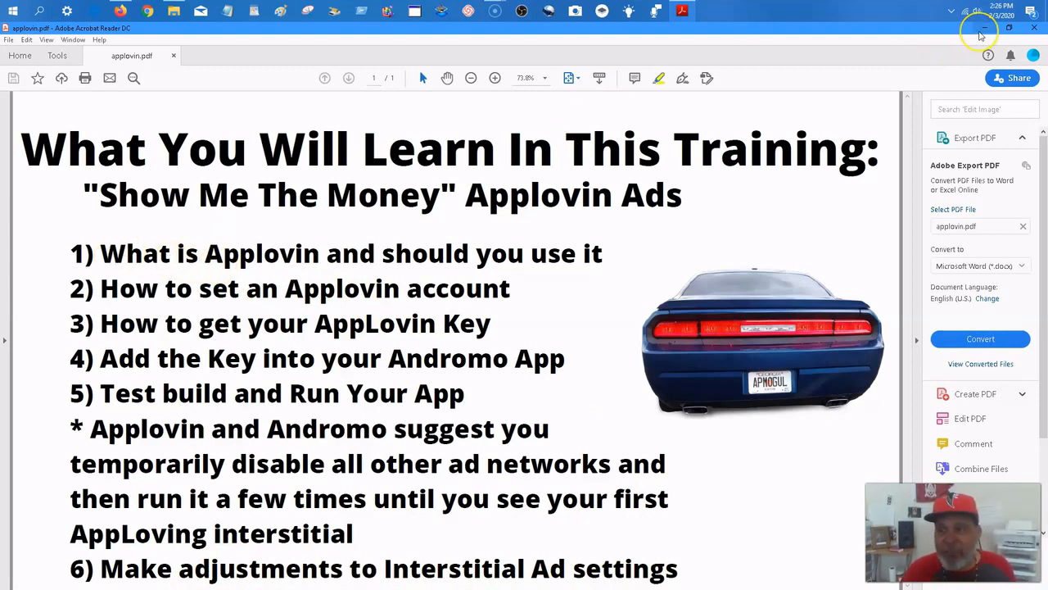
# Switch to the Andromo project list and open the Unicorn Wallpapers HD project's monetization settings.
pyautogui.click(980, 32)
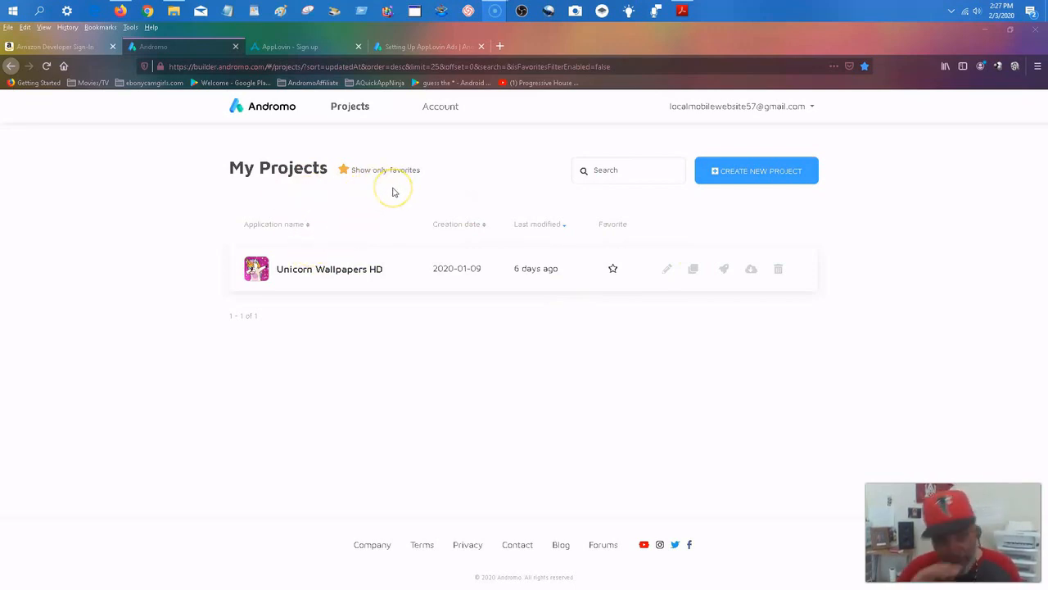
pyautogui.click(667, 271)
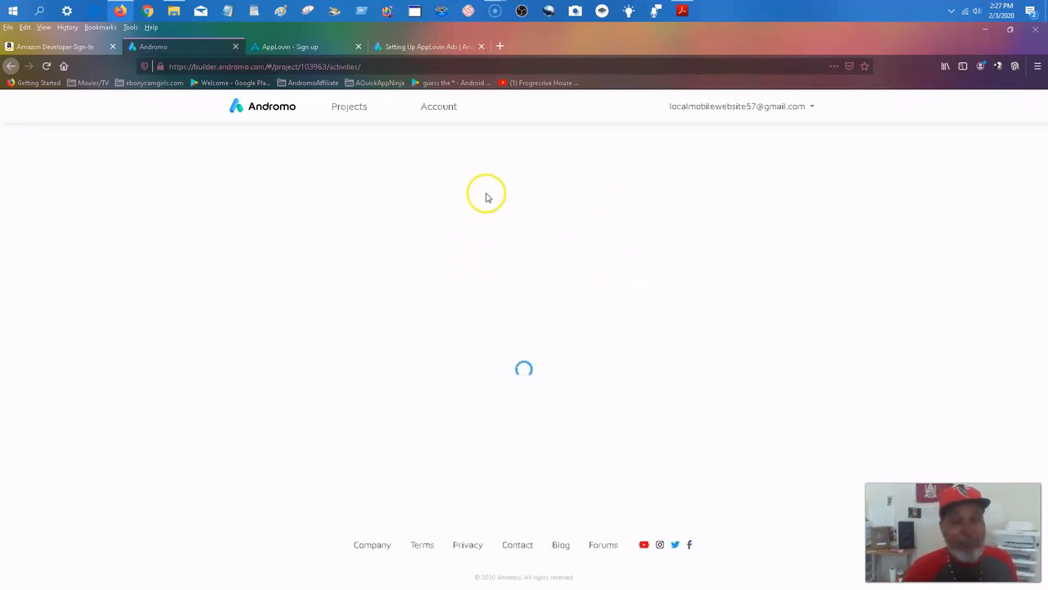
pyautogui.click(328, 180)
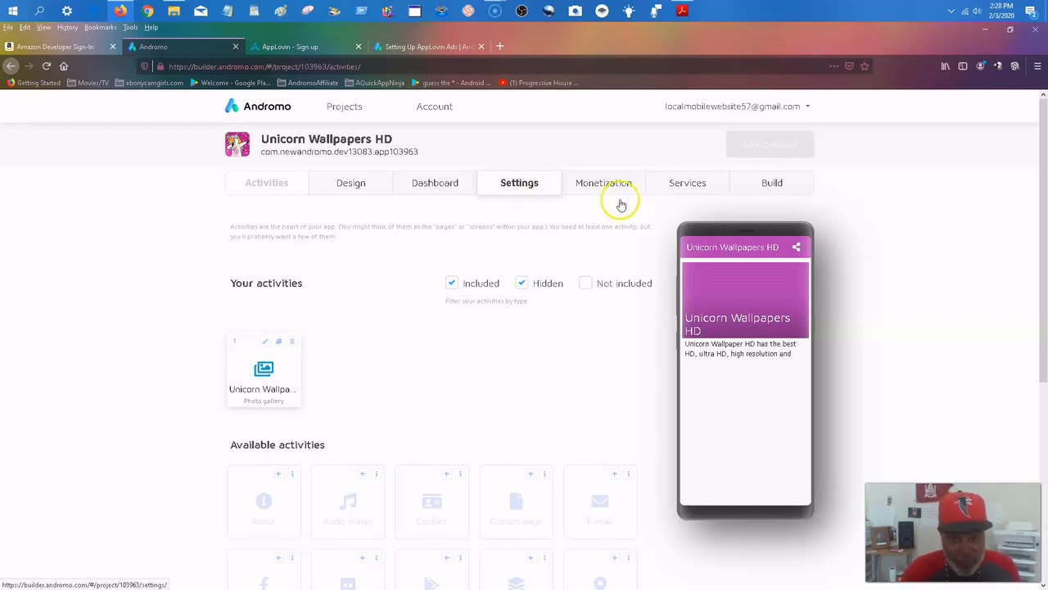
pyautogui.click(598, 182)
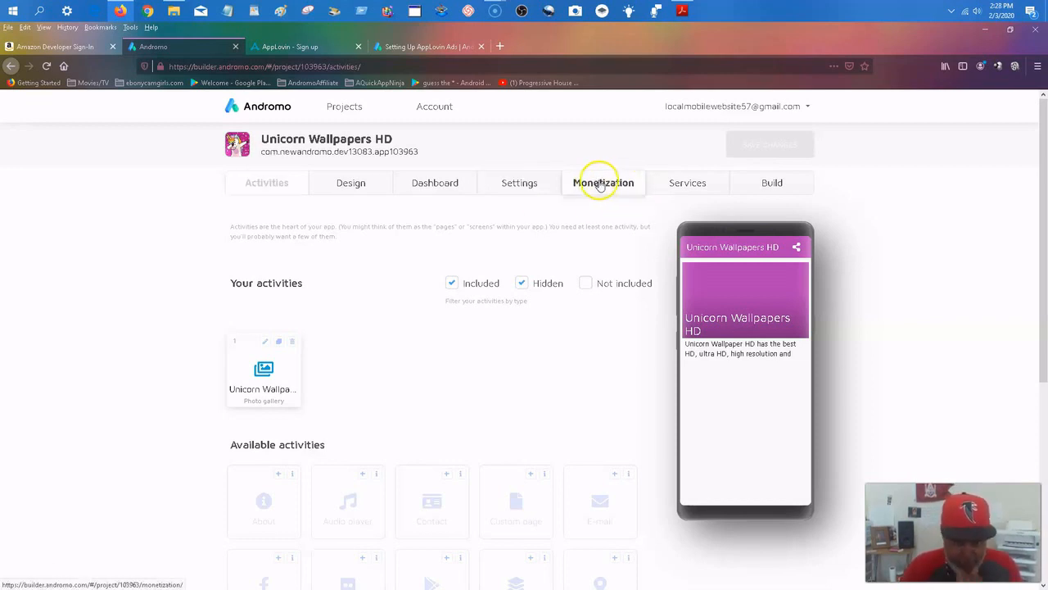
pyautogui.click(577, 186)
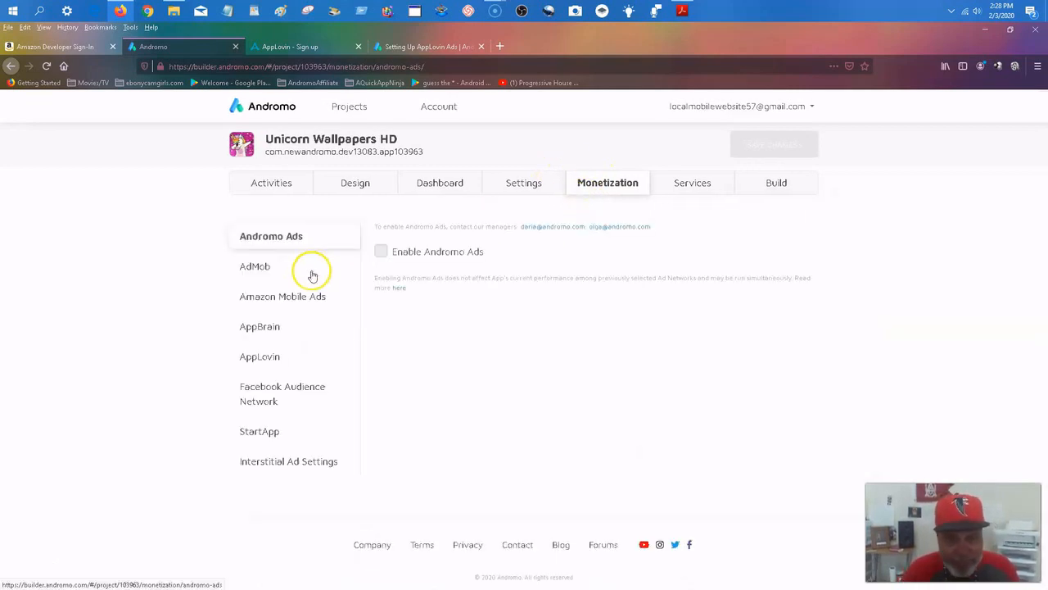
# Display the AppLovin ad network settings for the project.
pyautogui.click(262, 326)
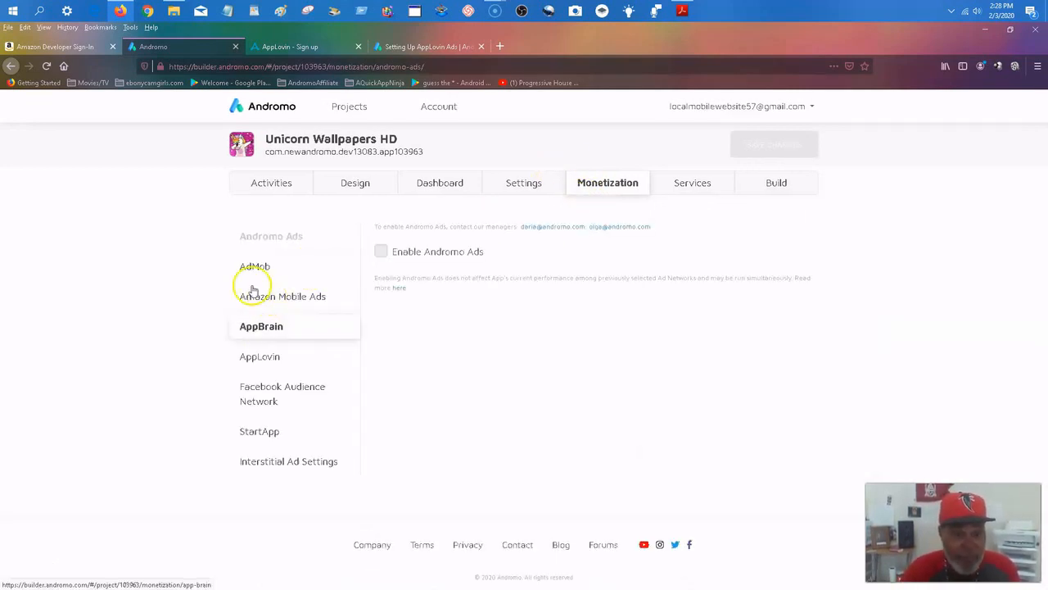
pyautogui.click(254, 293)
pyautogui.click(258, 361)
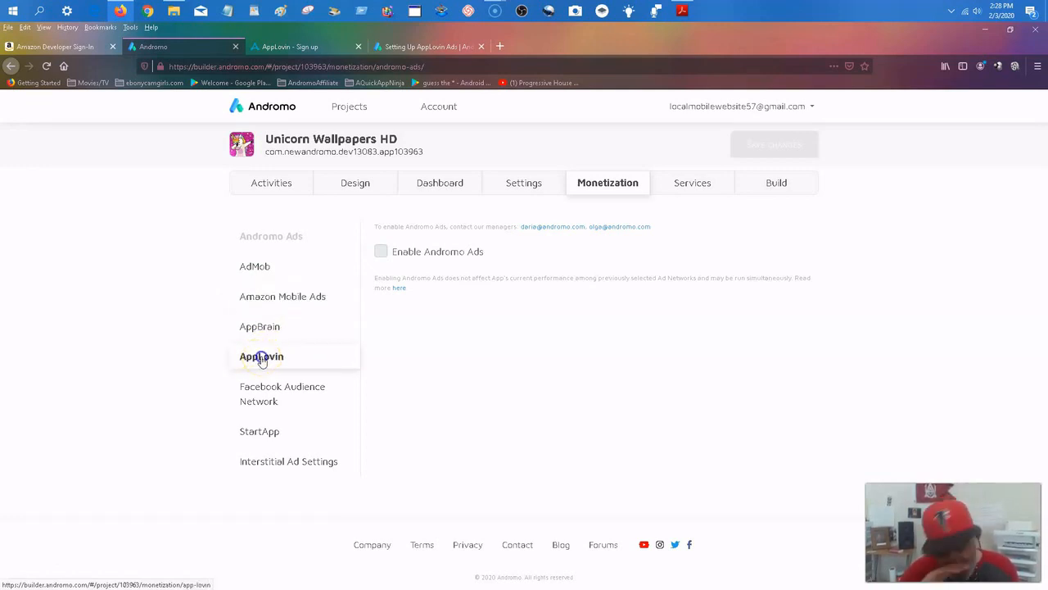
pyautogui.click(261, 360)
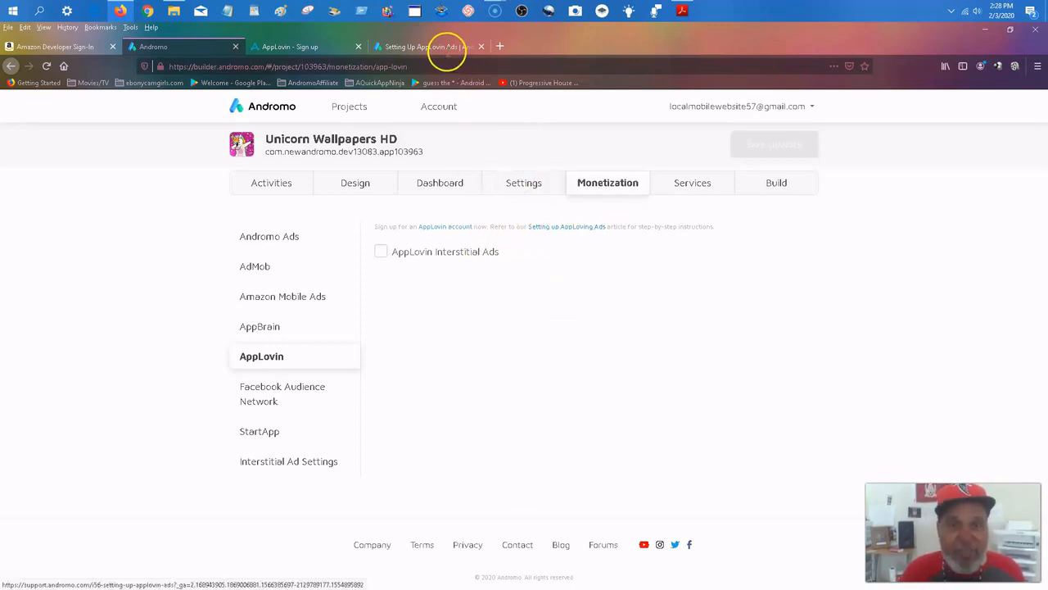
# Review the Setting Up AppLovin Ads support article and return to the Andromo project.
pyautogui.click(428, 43)
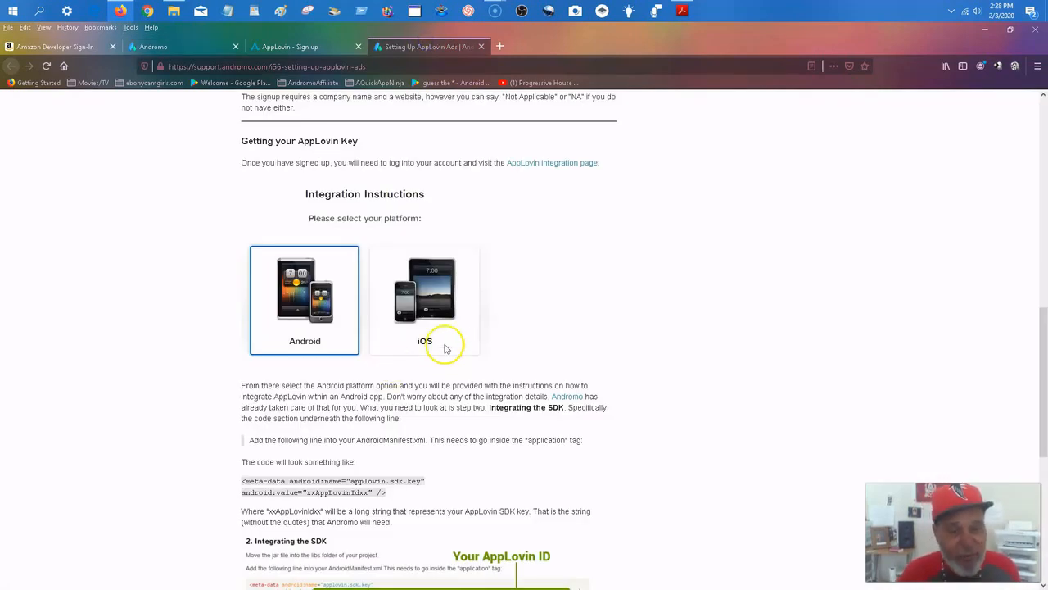
pyautogui.scroll(3, 445, 357)
pyautogui.scroll(4, 443, 357)
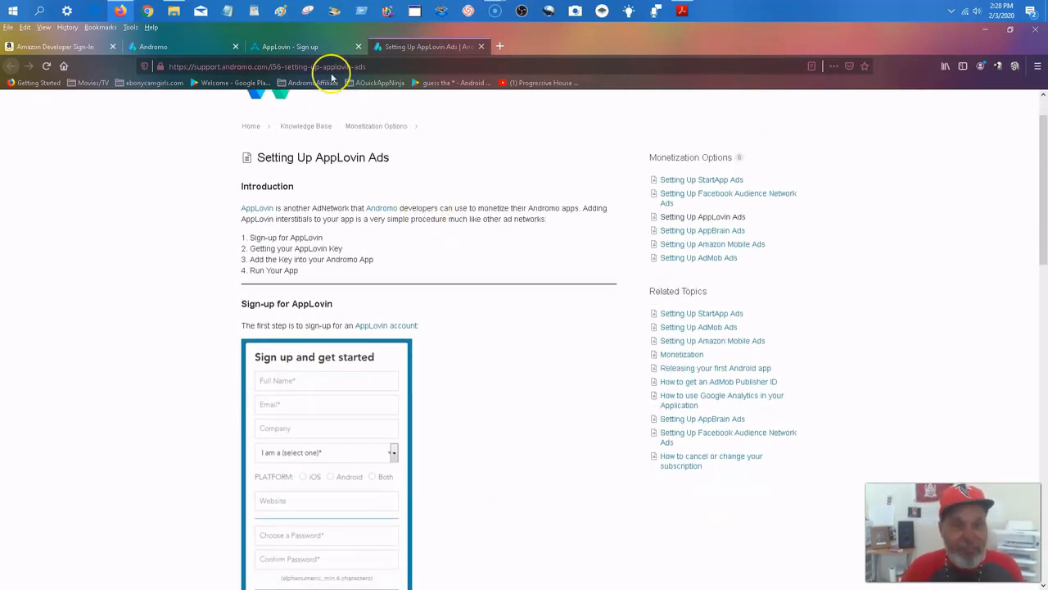
pyautogui.click(190, 50)
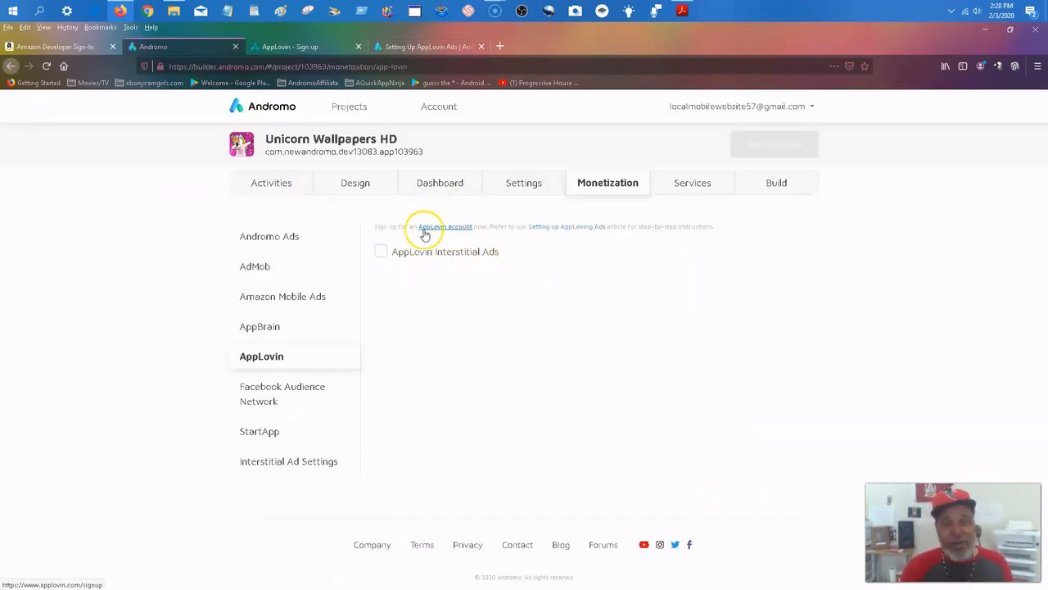
# On the AppLovin sign-up page, fill in the full name and contact e-mail, with Mobile App Mogul LLC as the company.
pyautogui.click(335, 59)
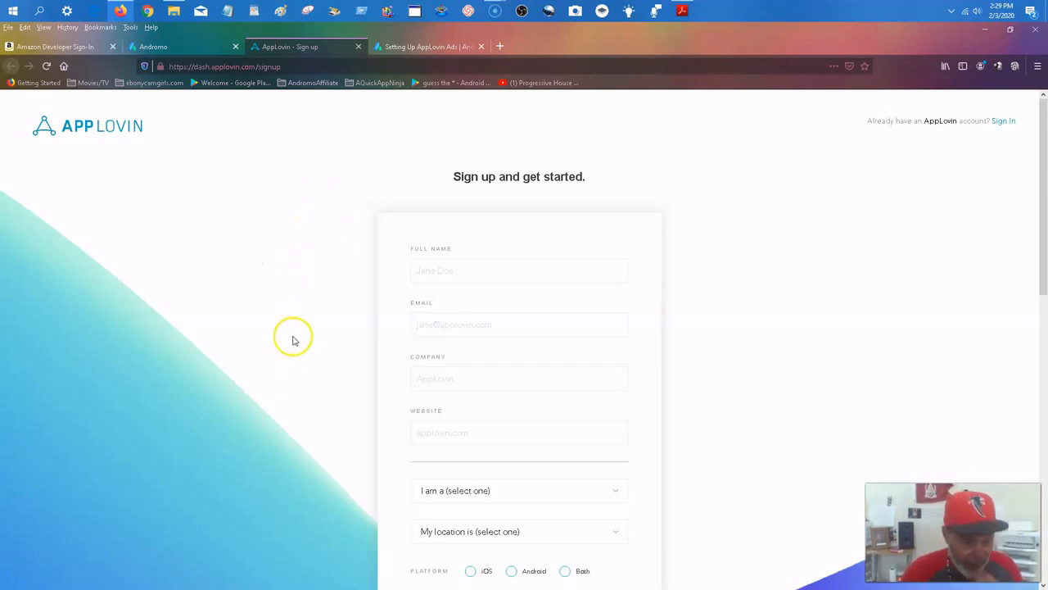
pyautogui.click(481, 270)
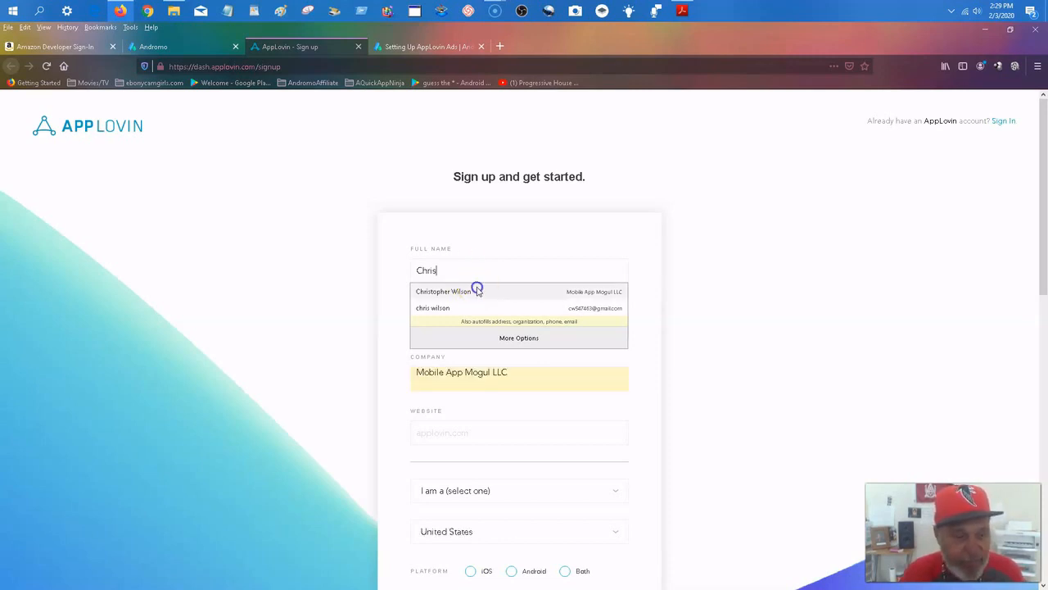
pyautogui.click(478, 291)
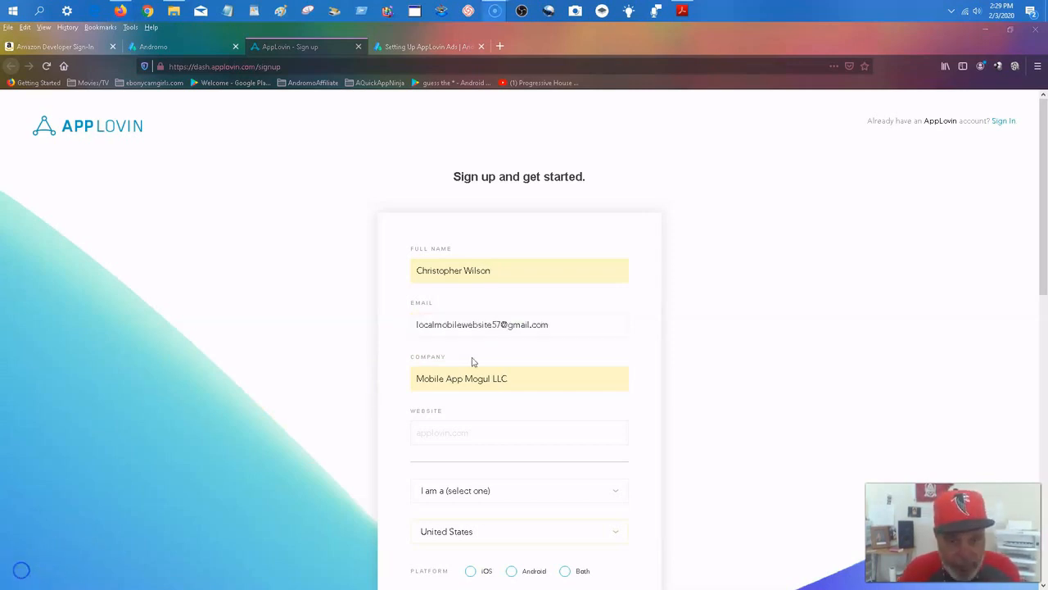
# Set the sign-up account type to Developer and the platform to Android.
pyautogui.scroll(-5, 473, 361)
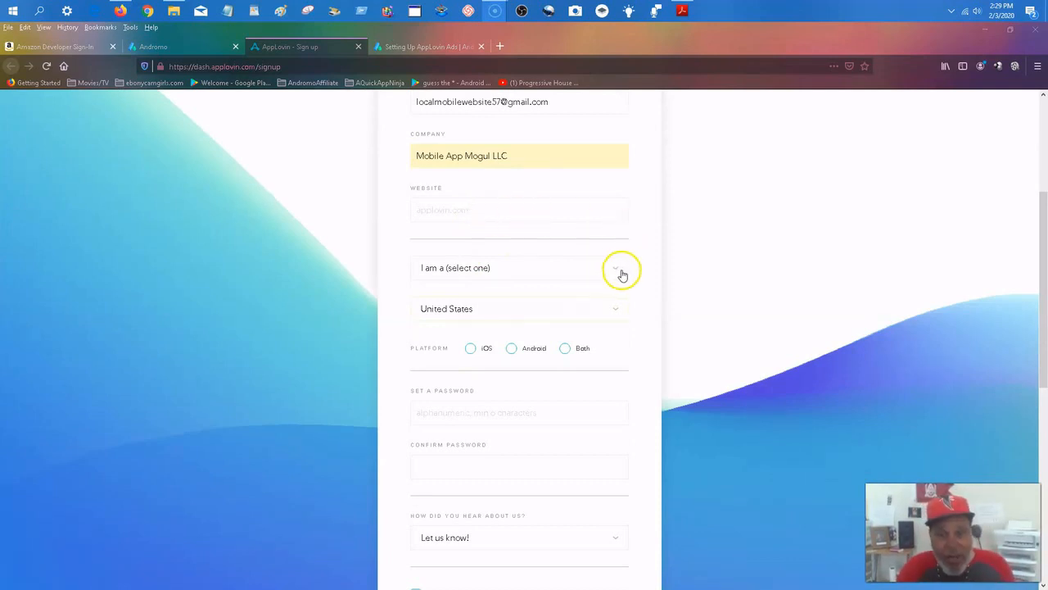
pyautogui.click(528, 274)
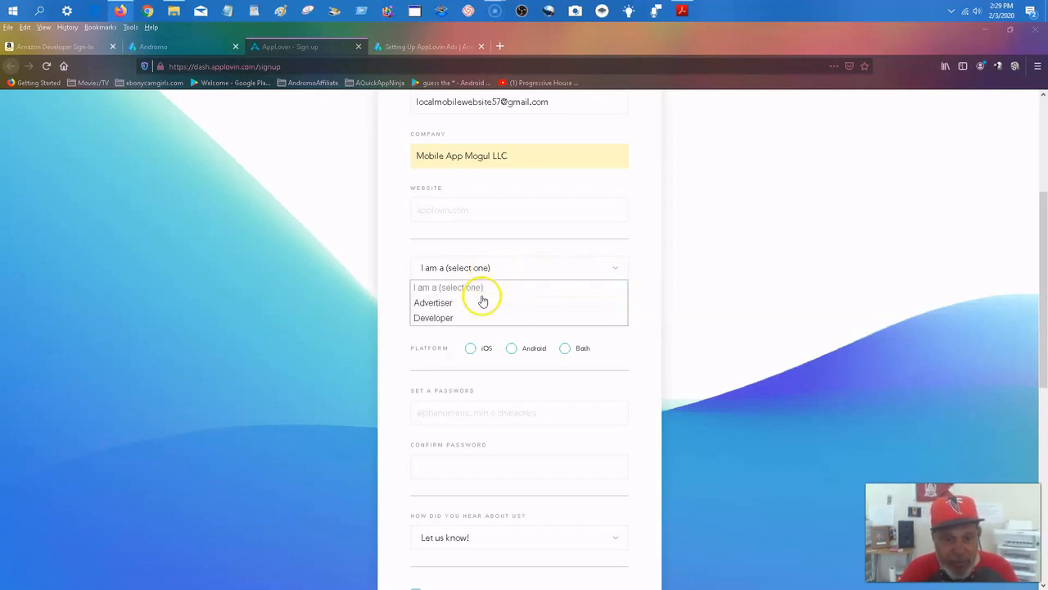
pyautogui.click(434, 318)
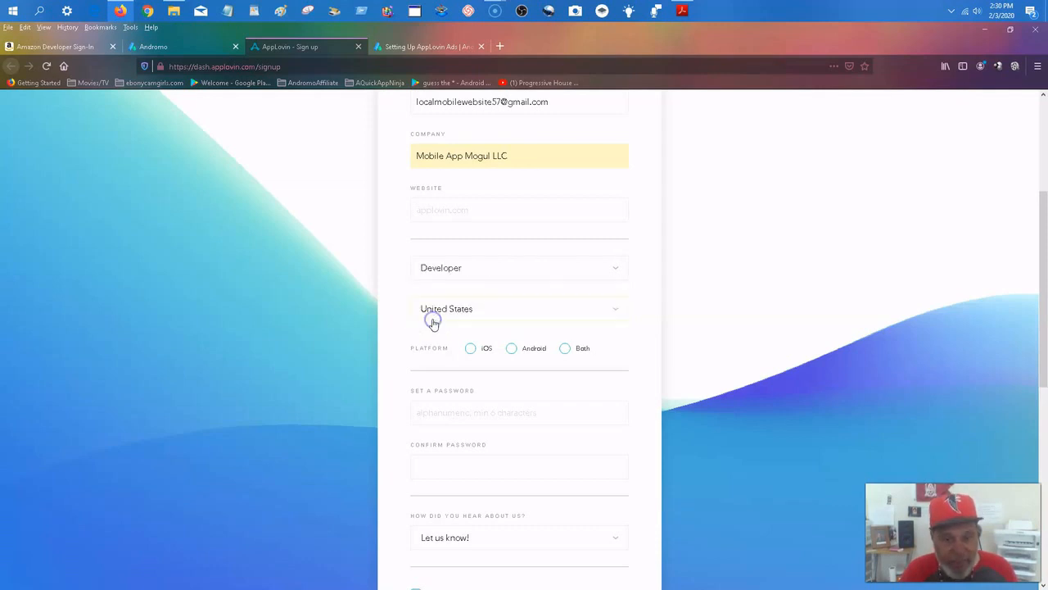
pyautogui.click(512, 351)
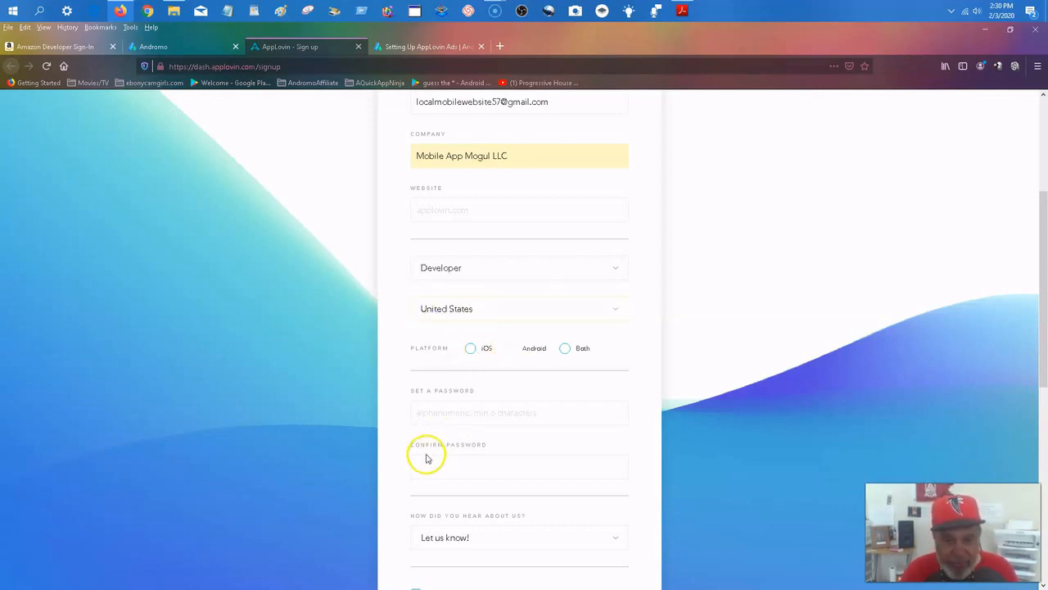
# Enter and confirm the account password in the sign-up form.
pyautogui.scroll(-1, 479, 401)
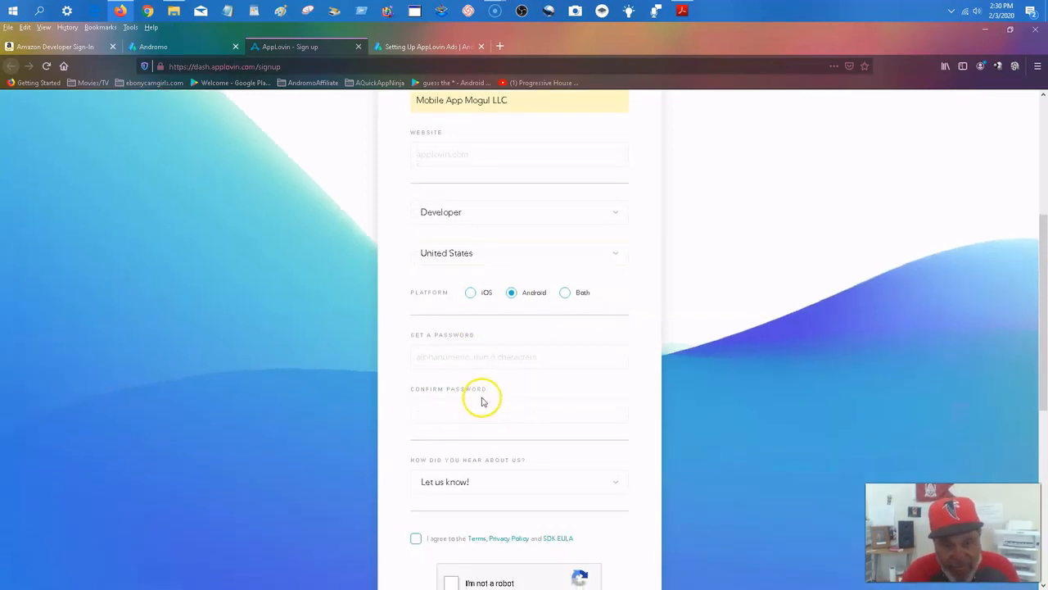
pyautogui.scroll(-1, 482, 400)
pyautogui.scroll(-1, 414, 473)
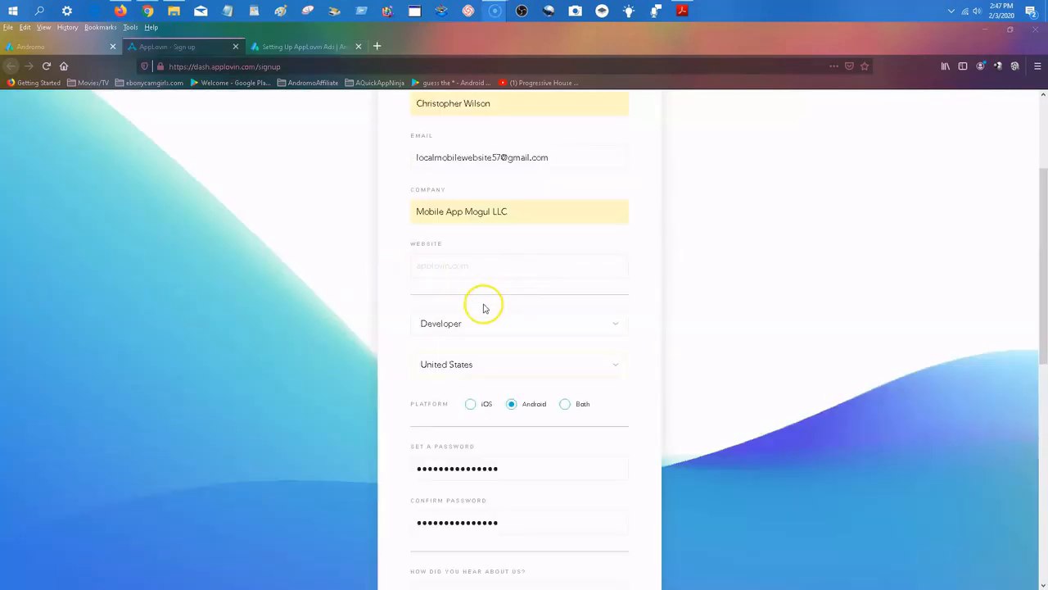
# Reselect Developer as the account type in the sign-up form.
pyautogui.scroll(-1, 493, 297)
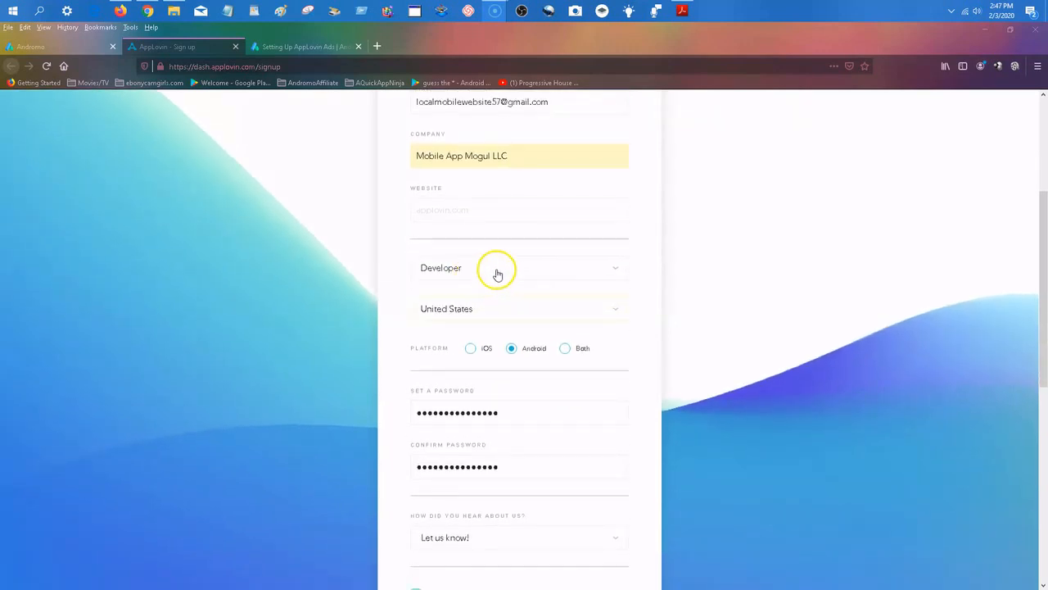
pyautogui.click(495, 270)
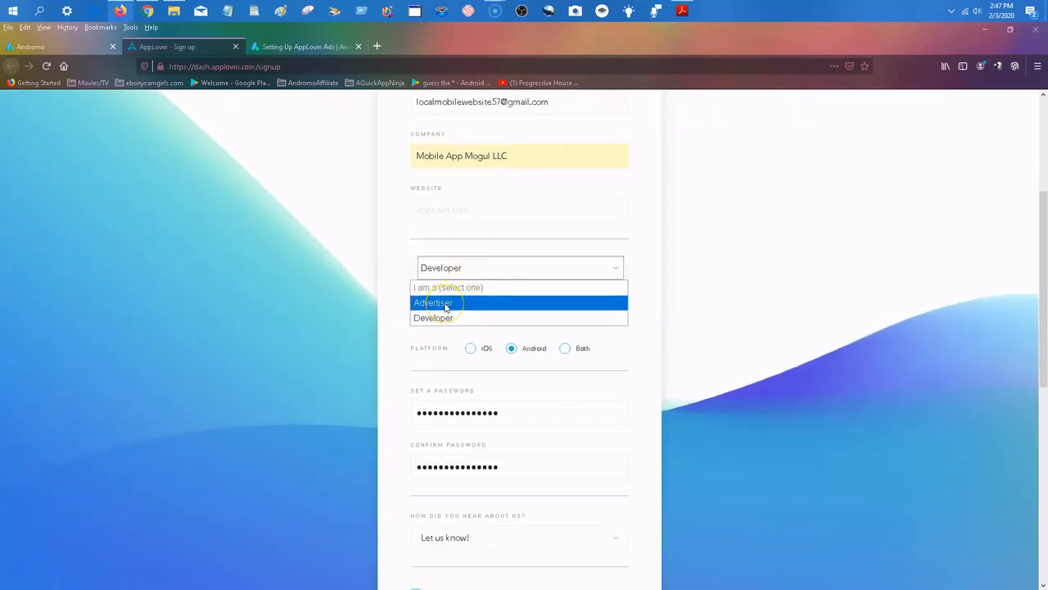
pyautogui.click(438, 319)
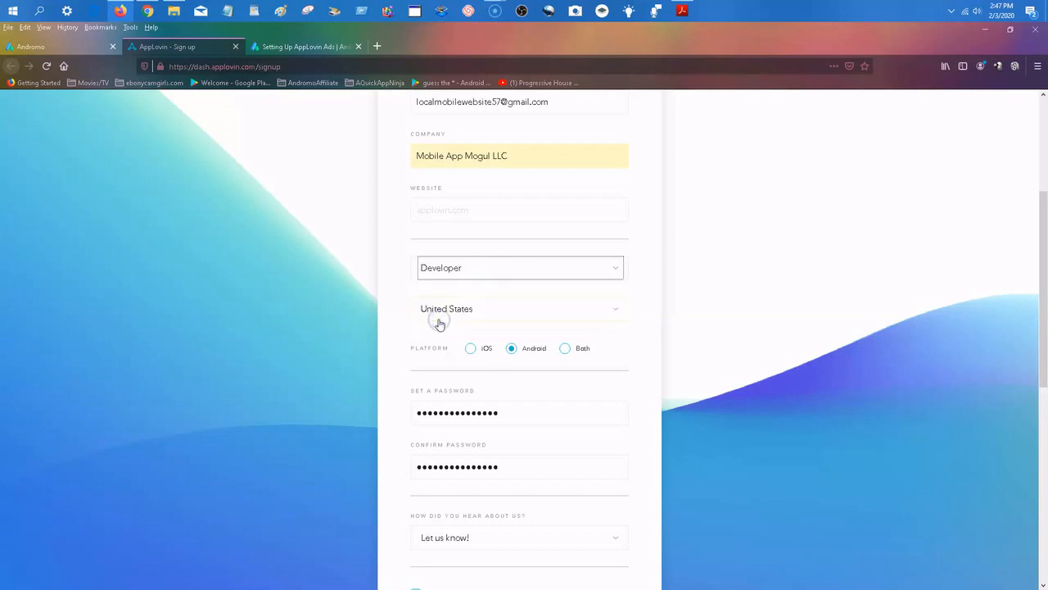
pyautogui.click(453, 325)
# Answer the question about how AppLovin was discovered with Other, then accept the terms and complete the reCAPTCHA check.
pyautogui.scroll(-5, 534, 401)
pyautogui.click(480, 344)
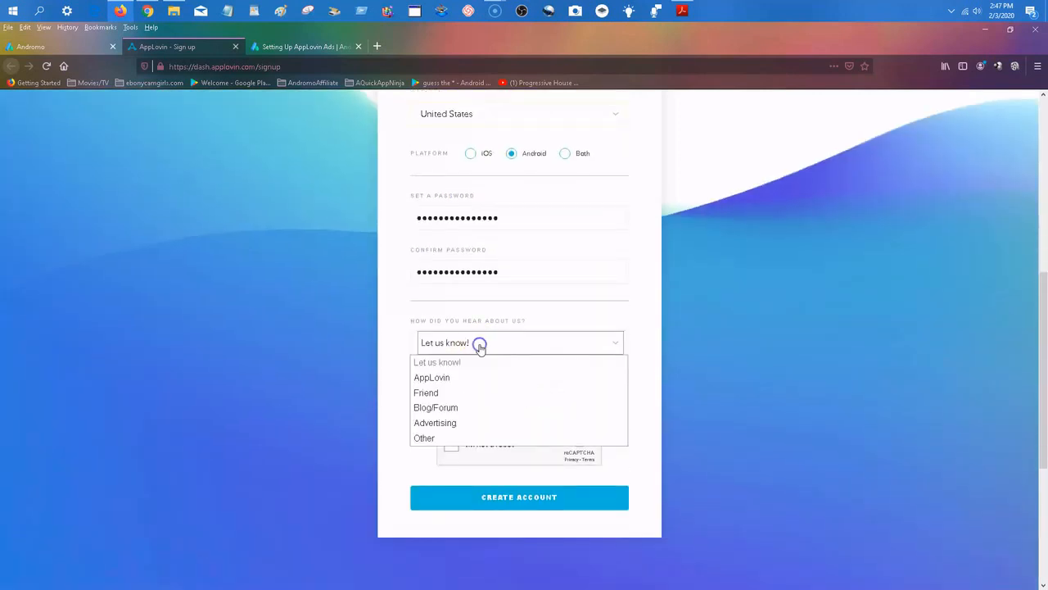
pyautogui.click(424, 438)
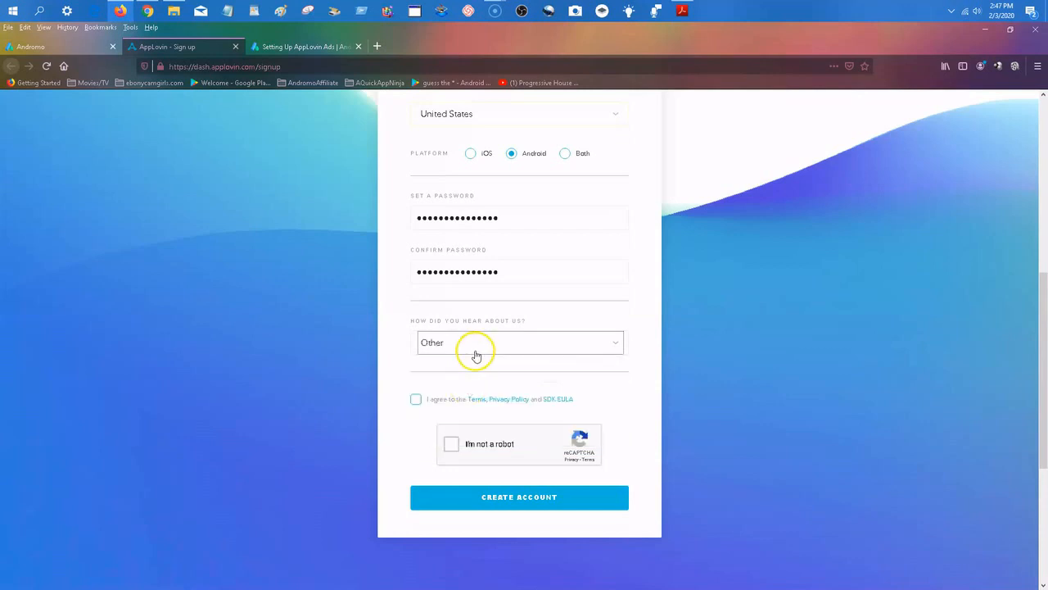
pyautogui.click(416, 401)
pyautogui.click(453, 443)
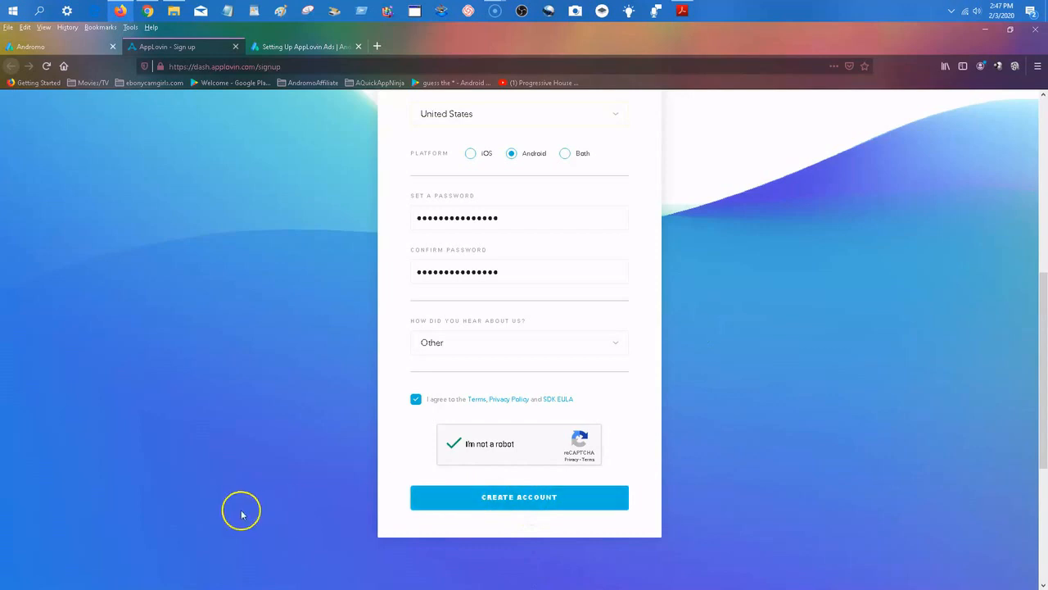
pyautogui.scroll(5, 445, 431)
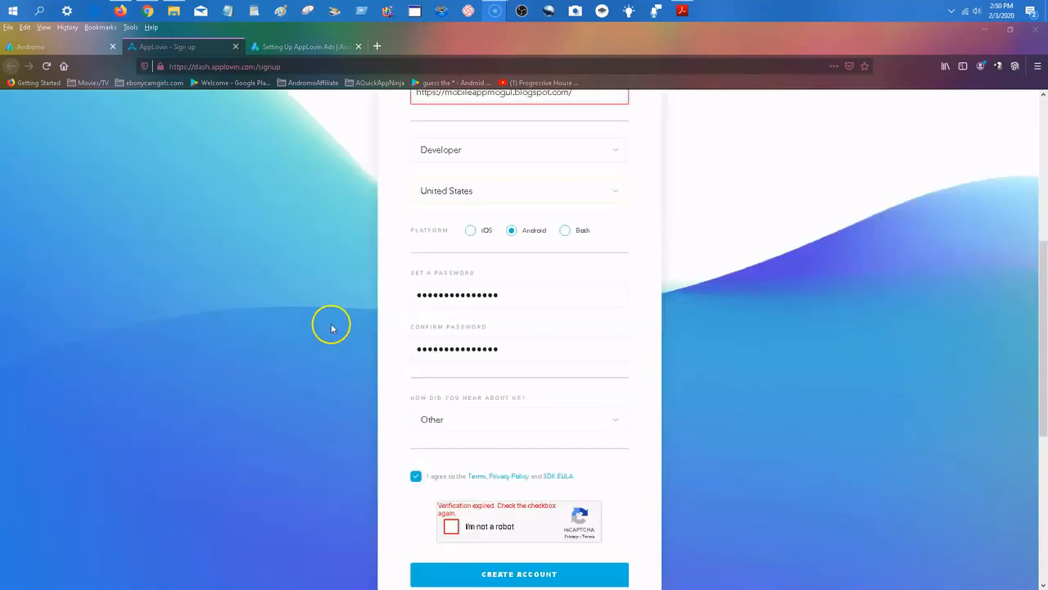
pyautogui.scroll(2, 417, 264)
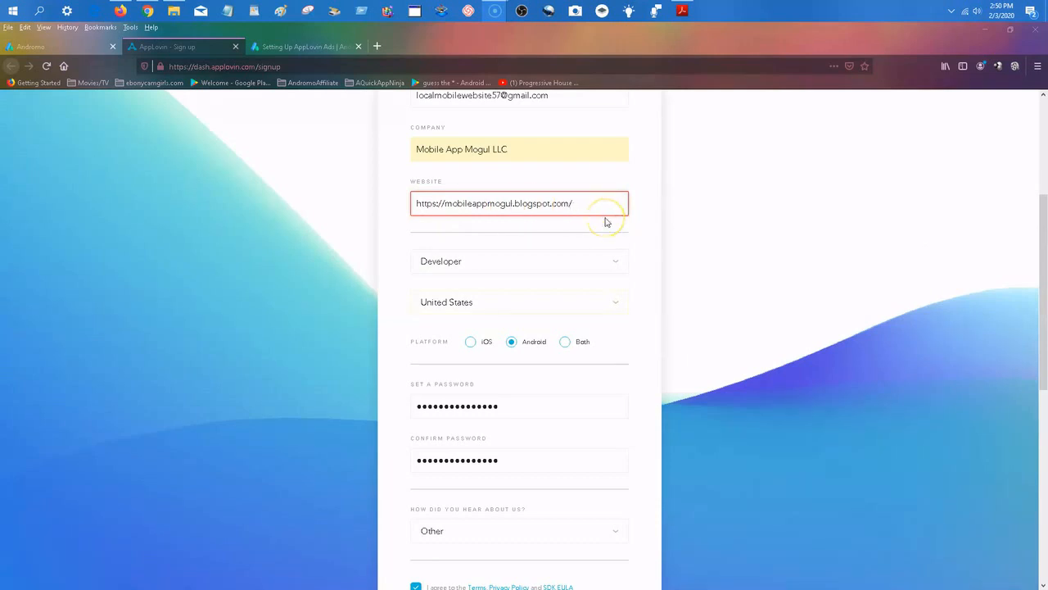
pyautogui.scroll(-3, 606, 221)
pyautogui.click(452, 412)
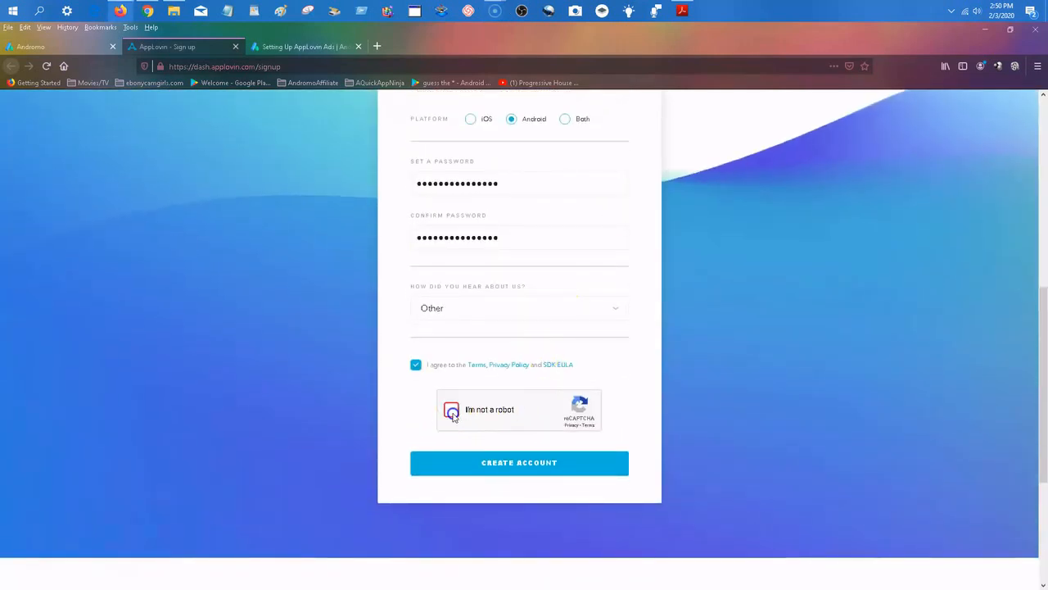
pyautogui.click(549, 465)
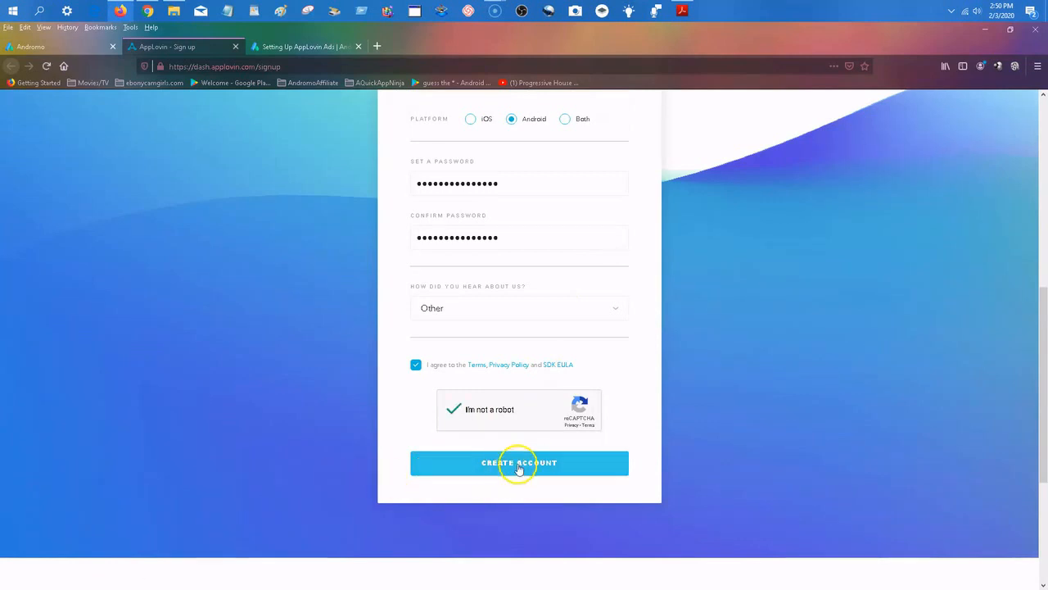
pyautogui.click(519, 465)
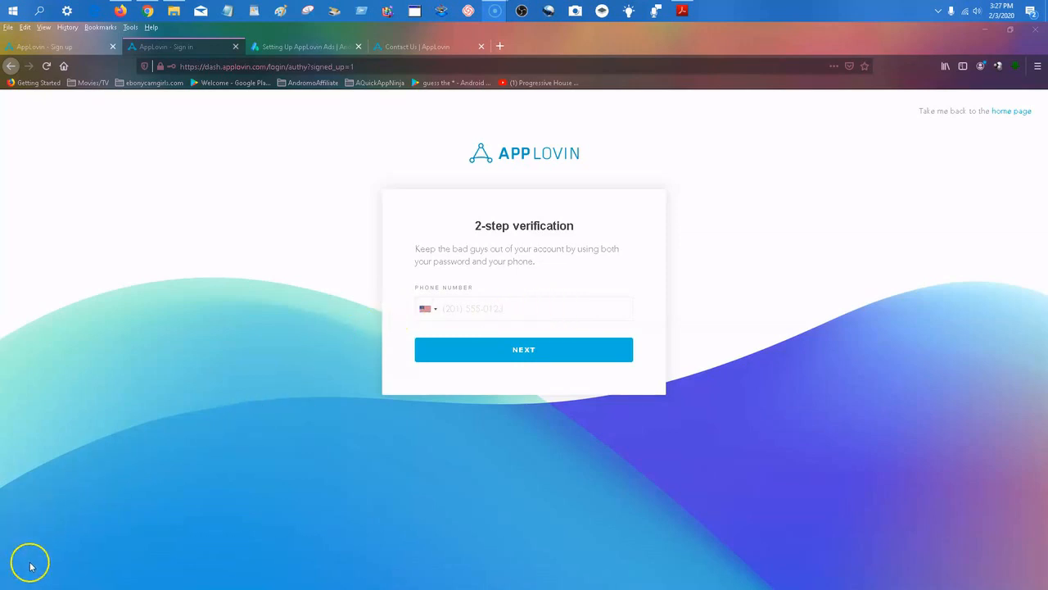
# Enter the phone number for 2-step verification and request the SMS code.
pyautogui.click(489, 308)
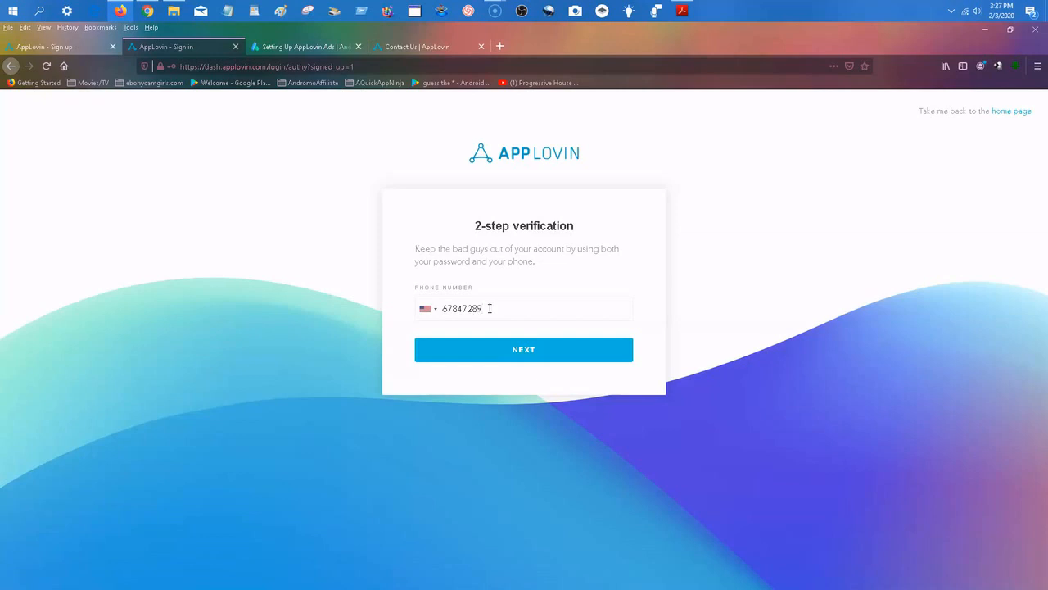
pyautogui.write('7')
pyautogui.click(521, 351)
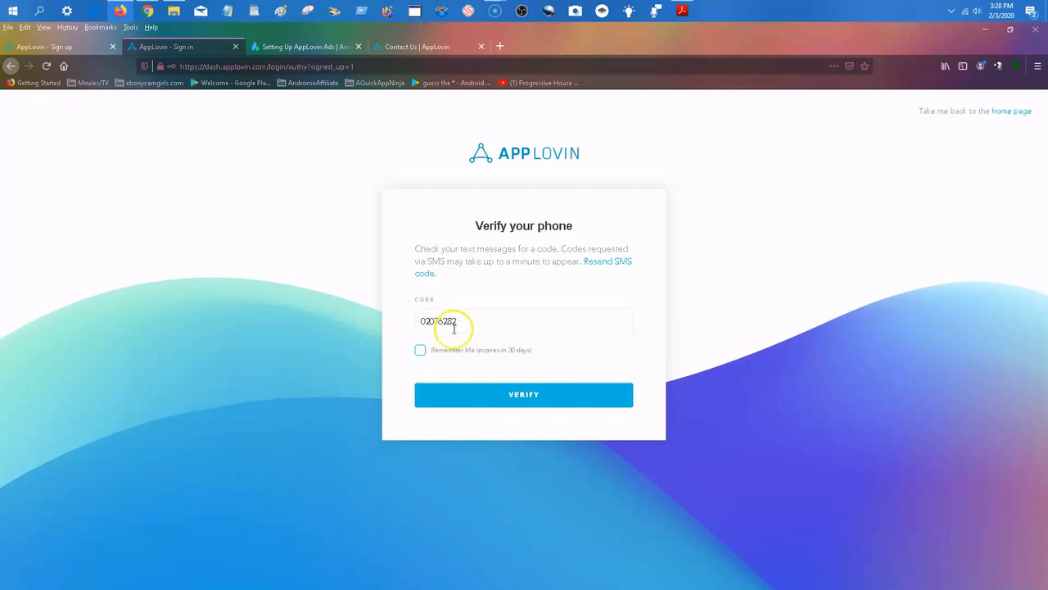
# Enable Remember Me for 30 days, correct the SMS verification code and verify the phone.
pyautogui.click(420, 349)
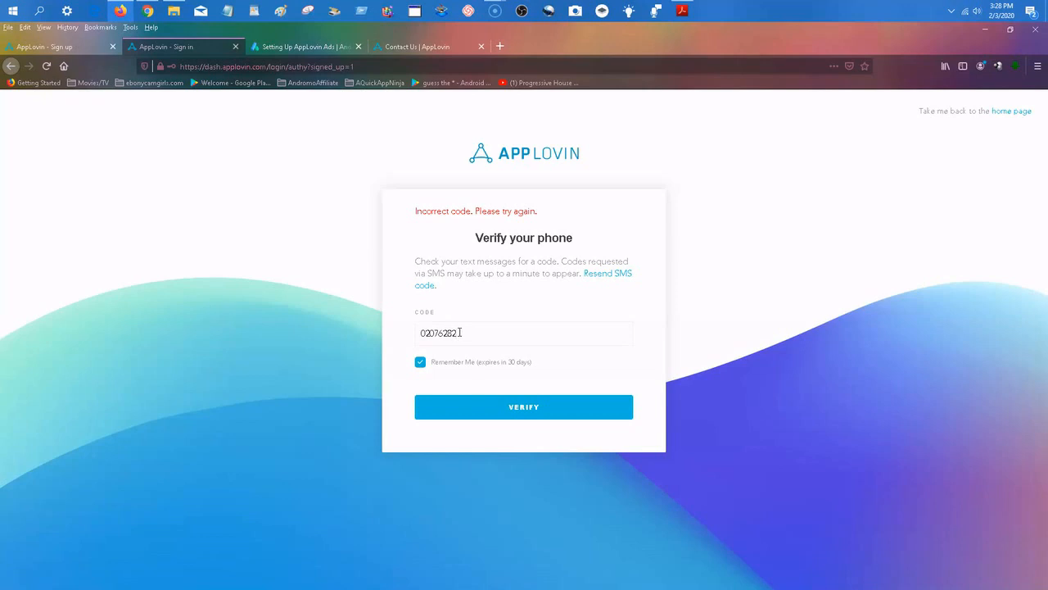
pyautogui.click(459, 332)
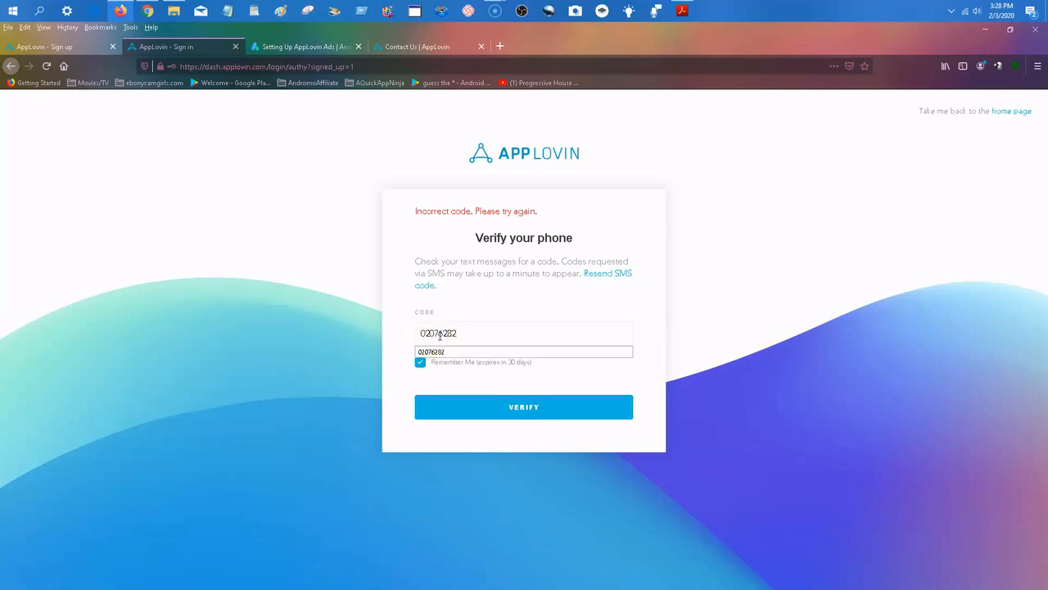
pyautogui.click(447, 333)
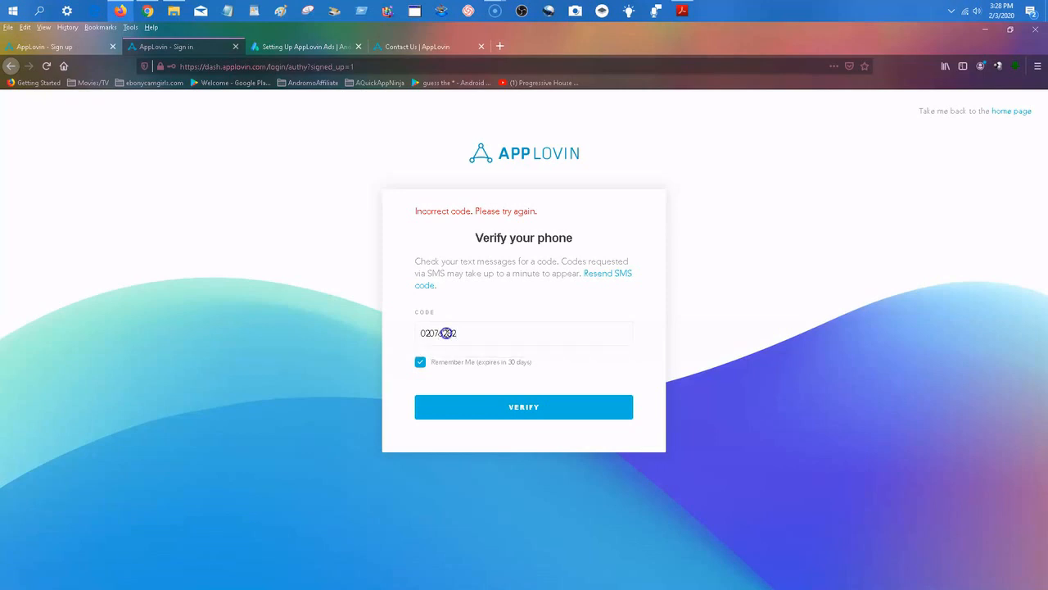
pyautogui.click(501, 404)
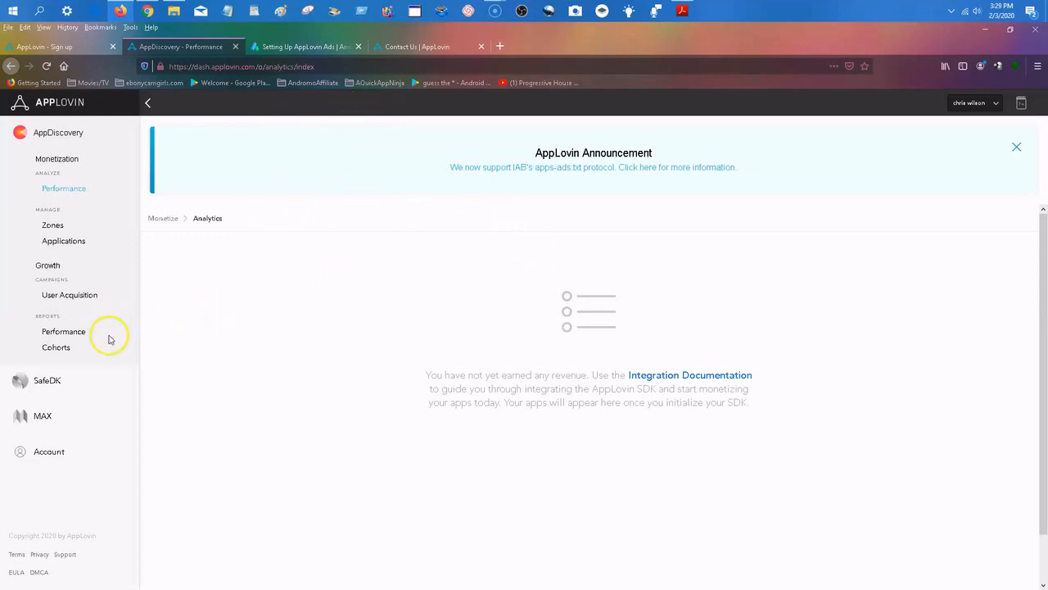
# View the SafeDK page in the AppLovin dashboard and dismiss the AppLovin announcement.
pyautogui.click(45, 382)
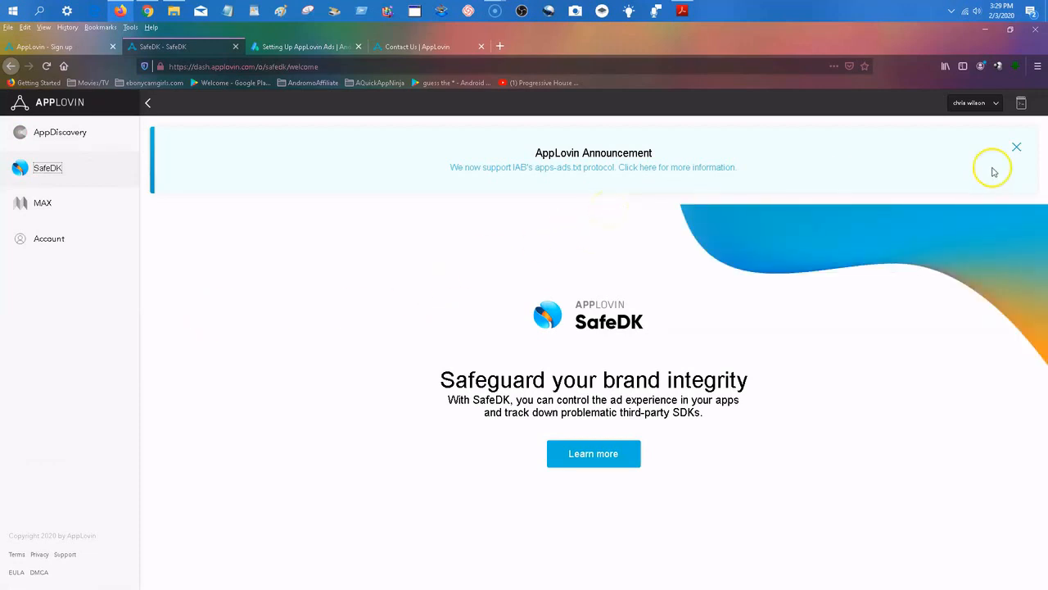
pyautogui.click(1017, 147)
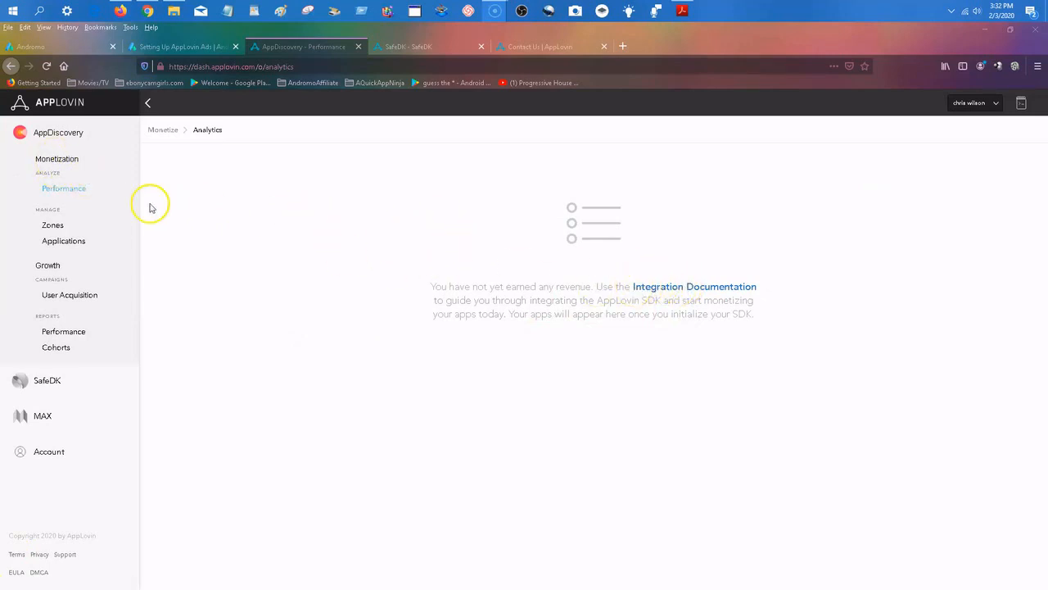
# Open the Android Getting Started guide in the Integration Documentation and find the section on adding the AppLovin SDK key.
pyautogui.click(686, 289)
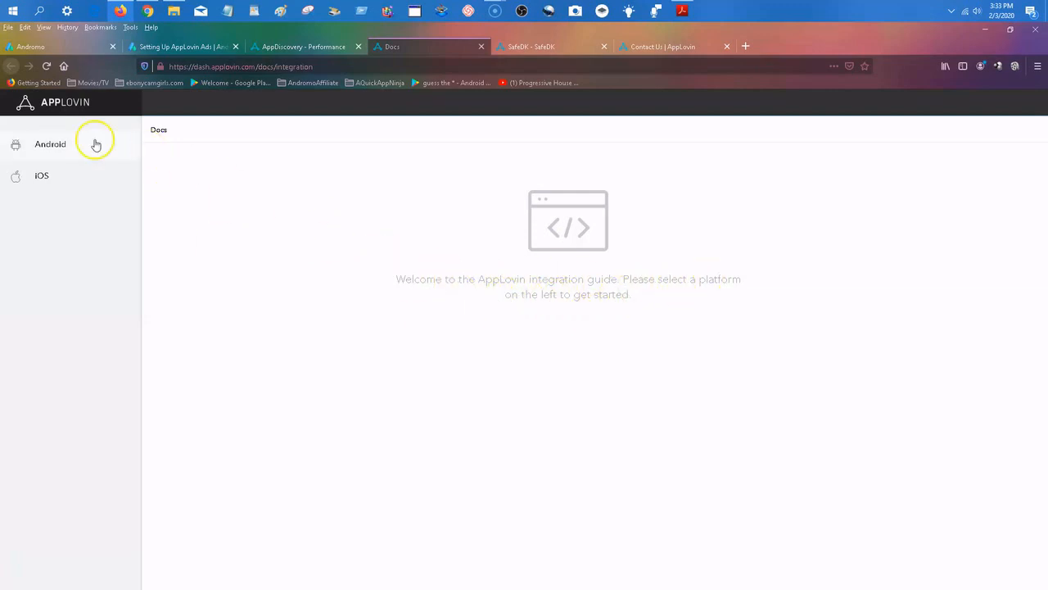
pyautogui.click(41, 146)
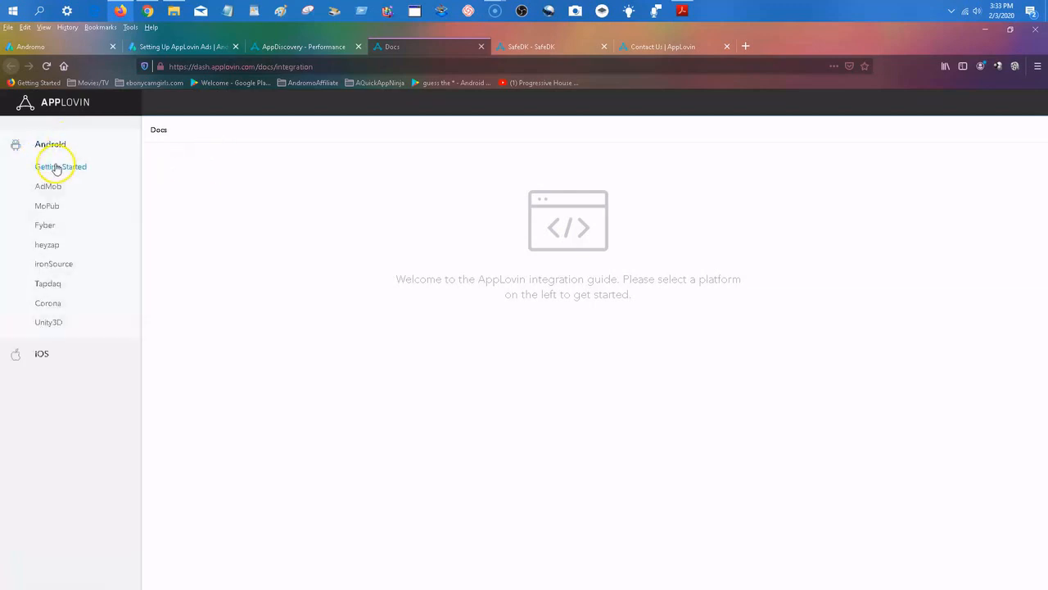
pyautogui.click(55, 167)
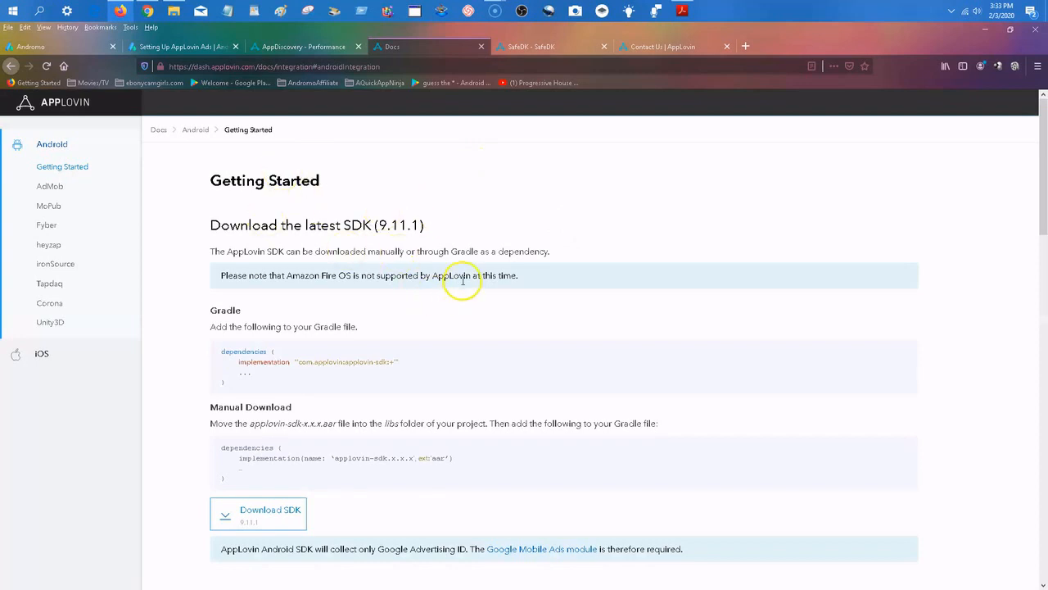
pyautogui.scroll(-3, 462, 278)
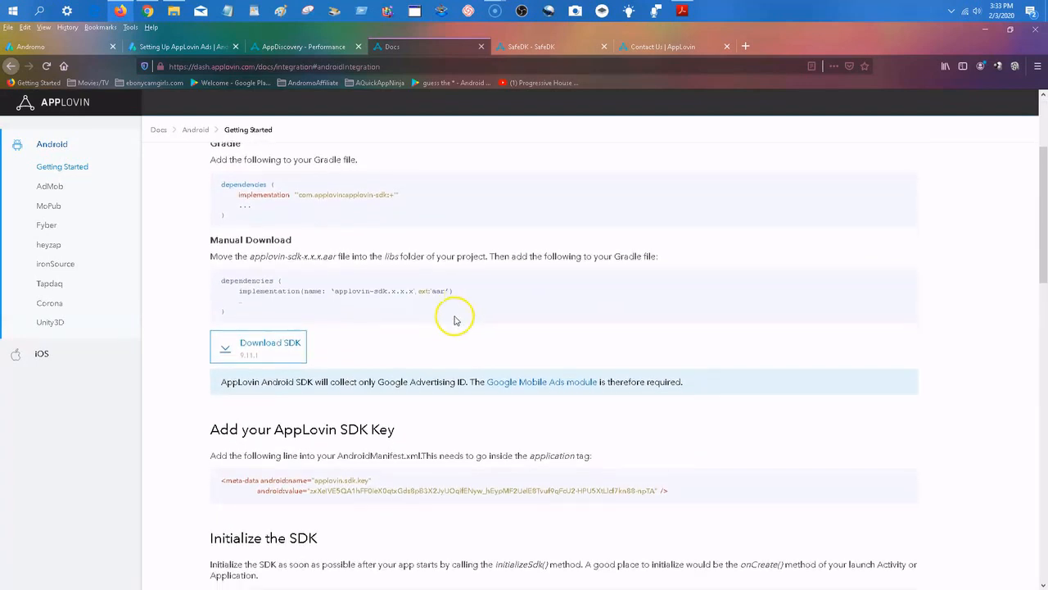
pyautogui.scroll(-1, 421, 306)
pyautogui.scroll(1, 421, 307)
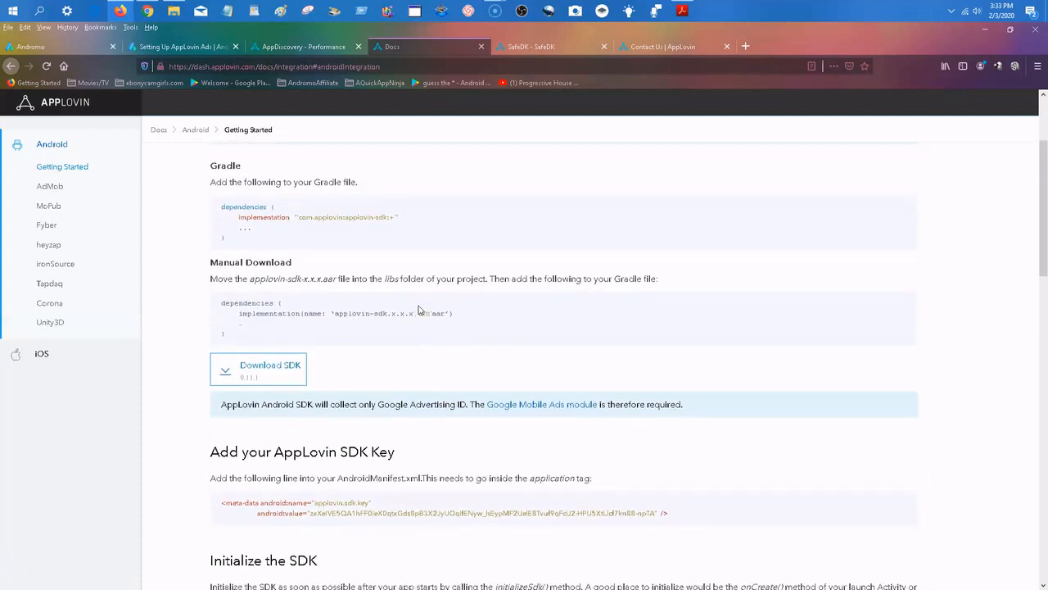
pyautogui.scroll(-4, 420, 309)
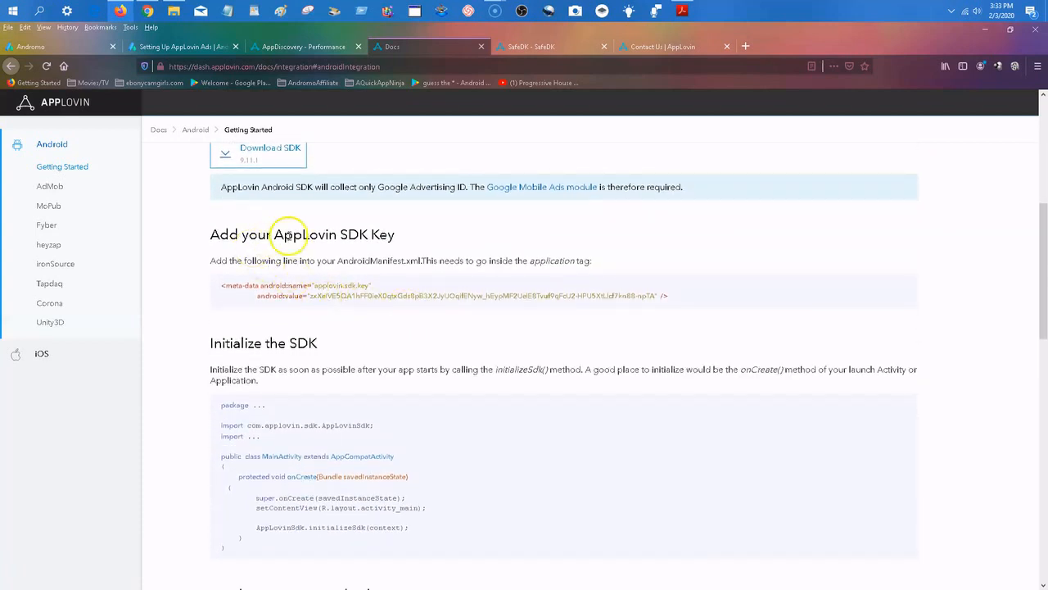
# Copy the AppLovin SDK key value, without its quotes, from the meta-data code snippet.
pyautogui.moveTo(394, 235); pyautogui.dragTo(259, 233)
pyautogui.click(429, 237)
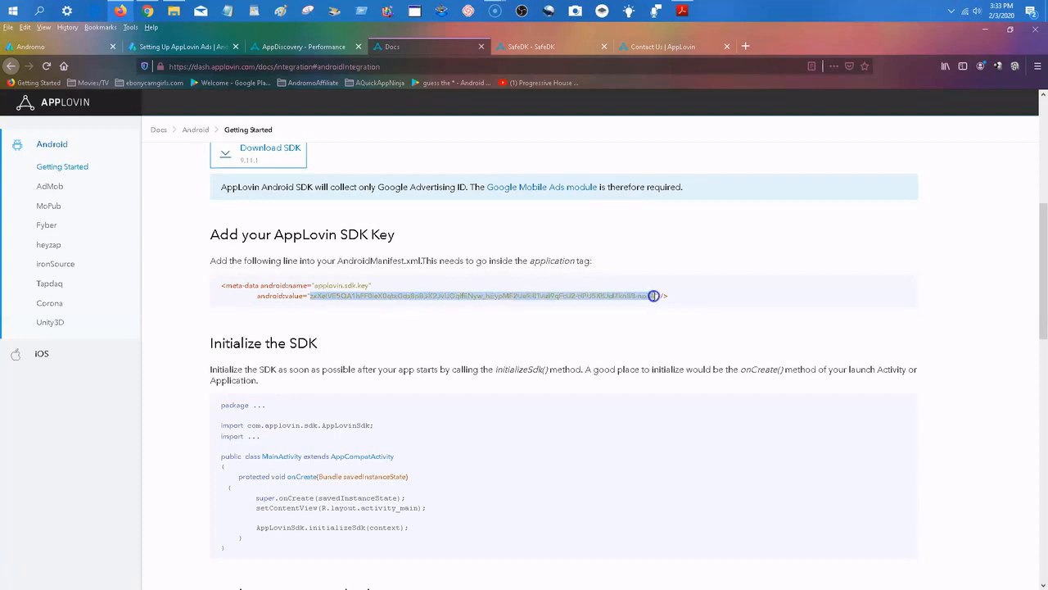
pyautogui.rightClick(638, 294)
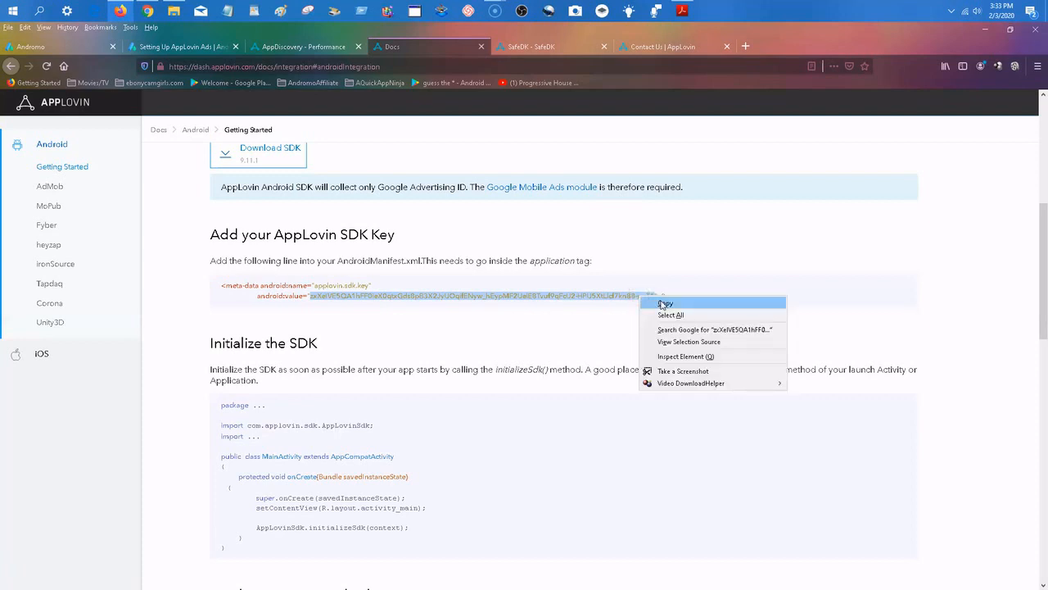
pyautogui.click(664, 304)
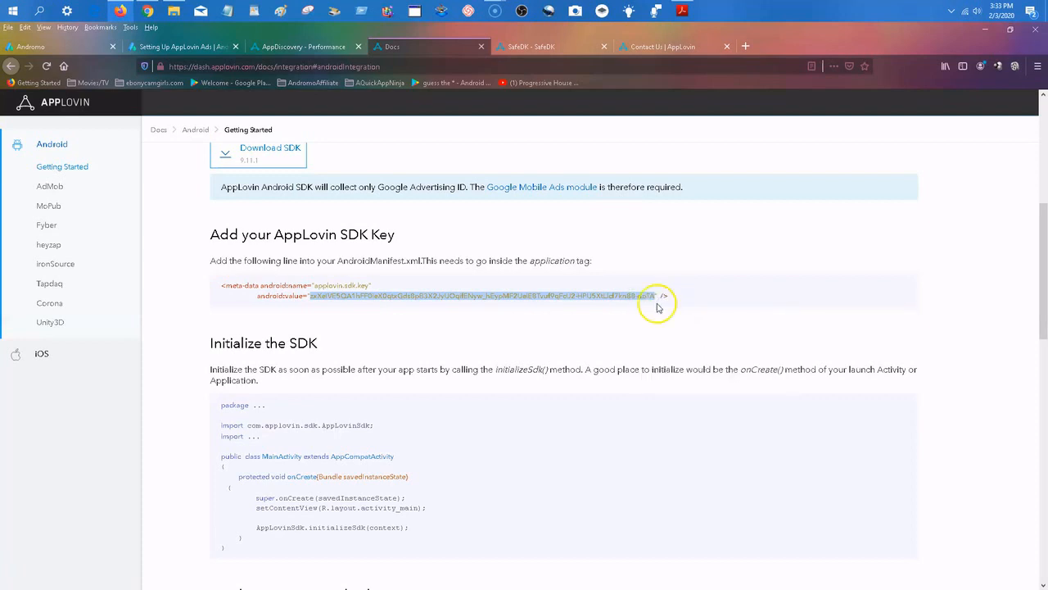
# In Andromo, enable AppLovin Interstitial Ads for Unicorn Wallpapers HD with the copied AppLovin SDK key pasted in, and save the changes.
pyautogui.click(76, 51)
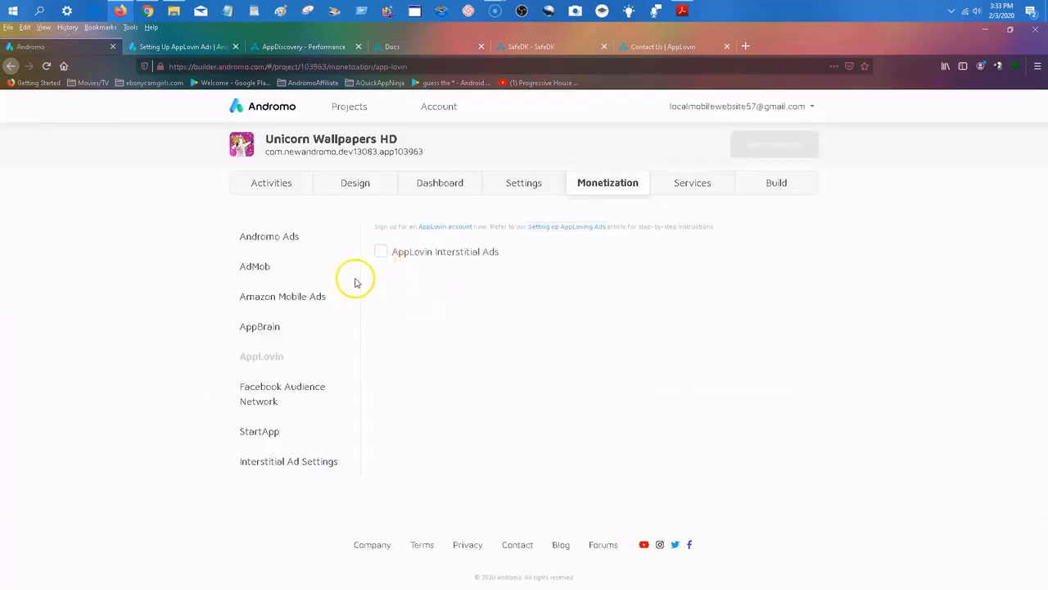
pyautogui.click(382, 253)
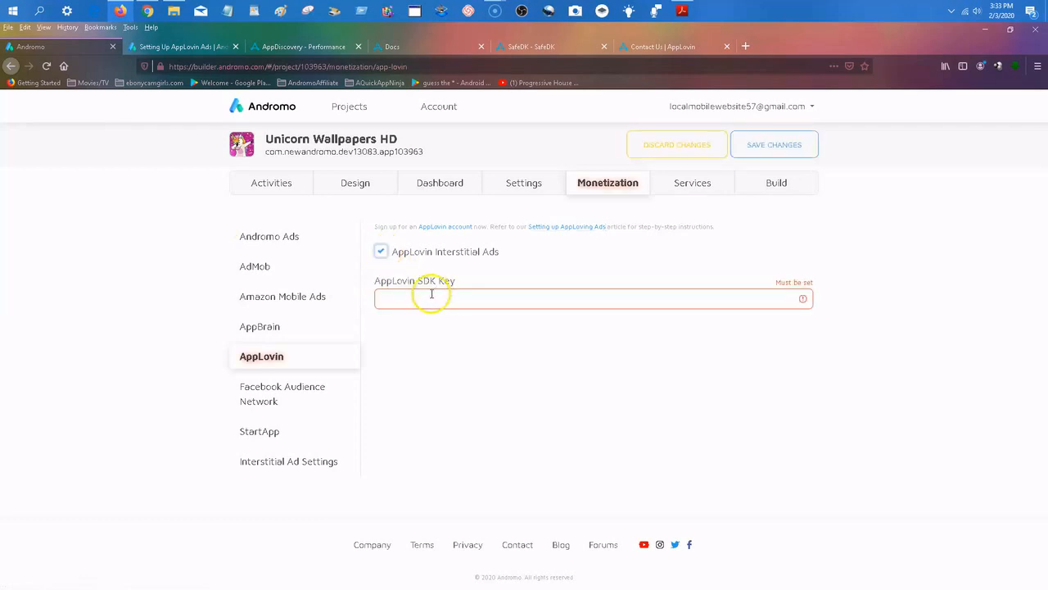
pyautogui.click(430, 296)
pyautogui.rightClick(430, 296)
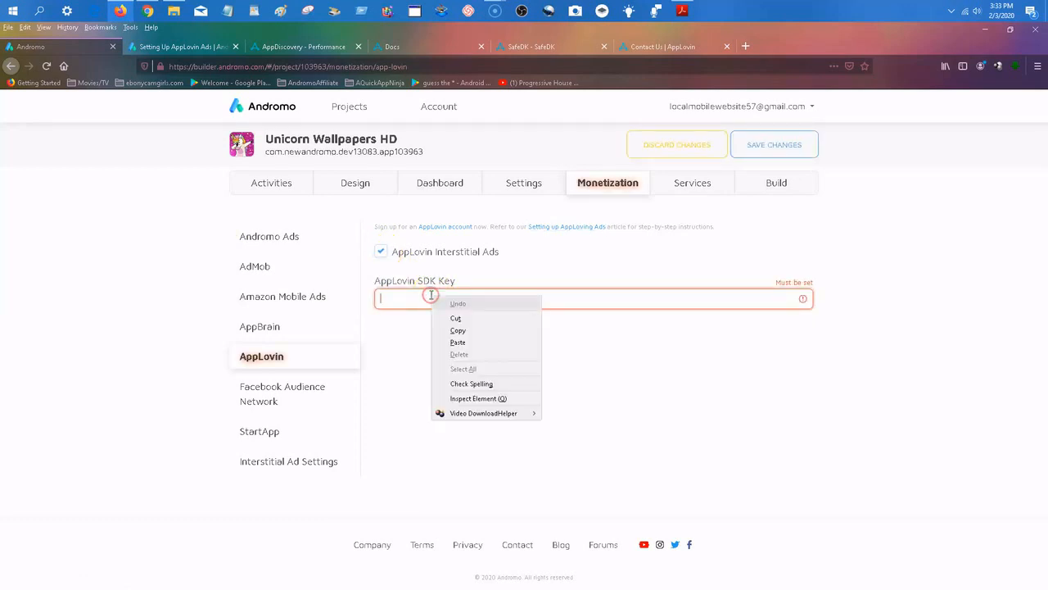
pyautogui.click(461, 341)
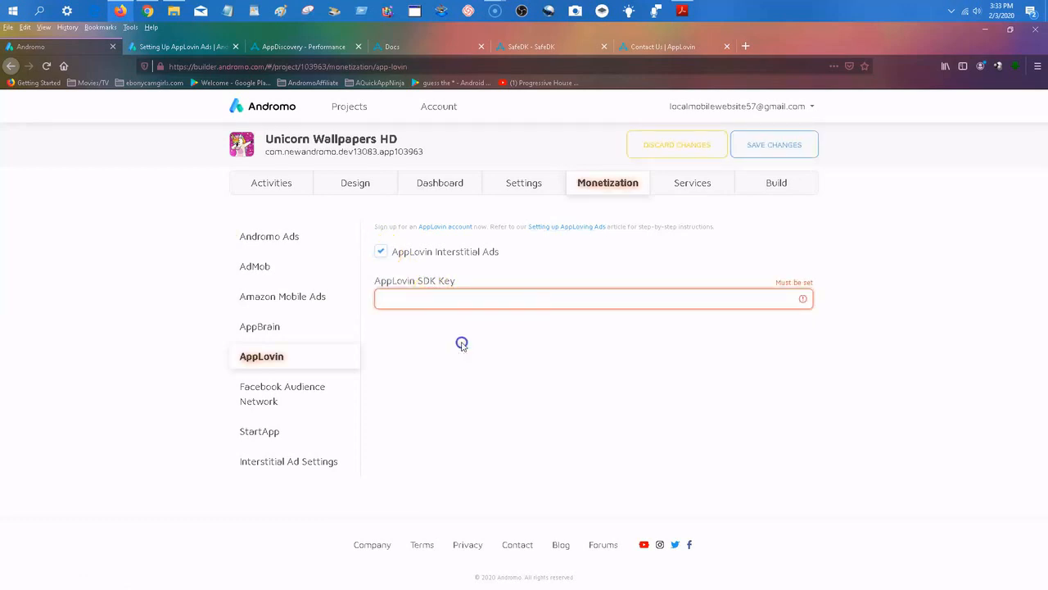
pyautogui.click(883, 252)
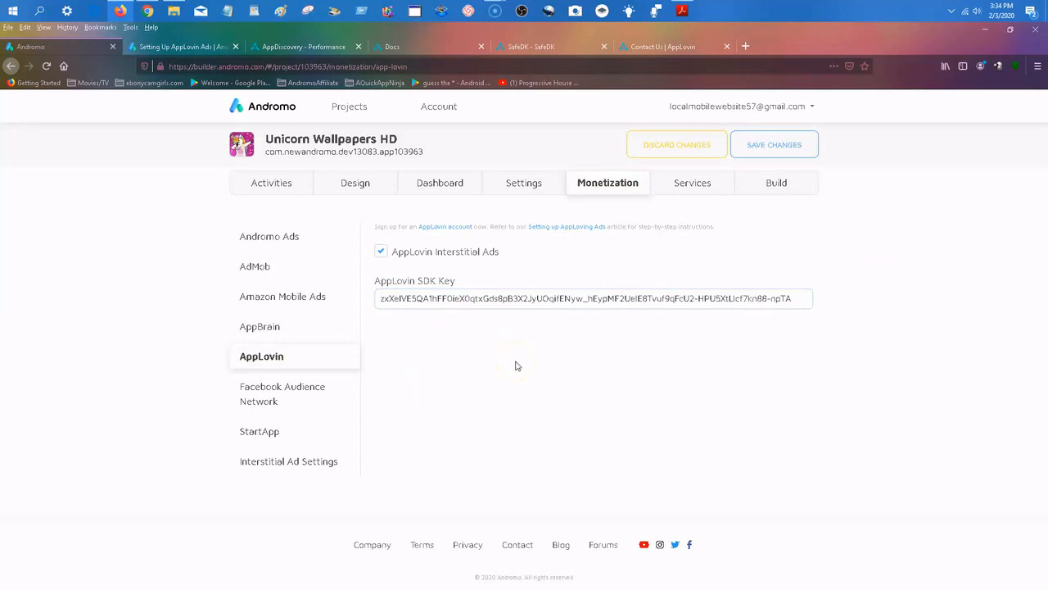
pyautogui.click(839, 217)
pyautogui.click(788, 145)
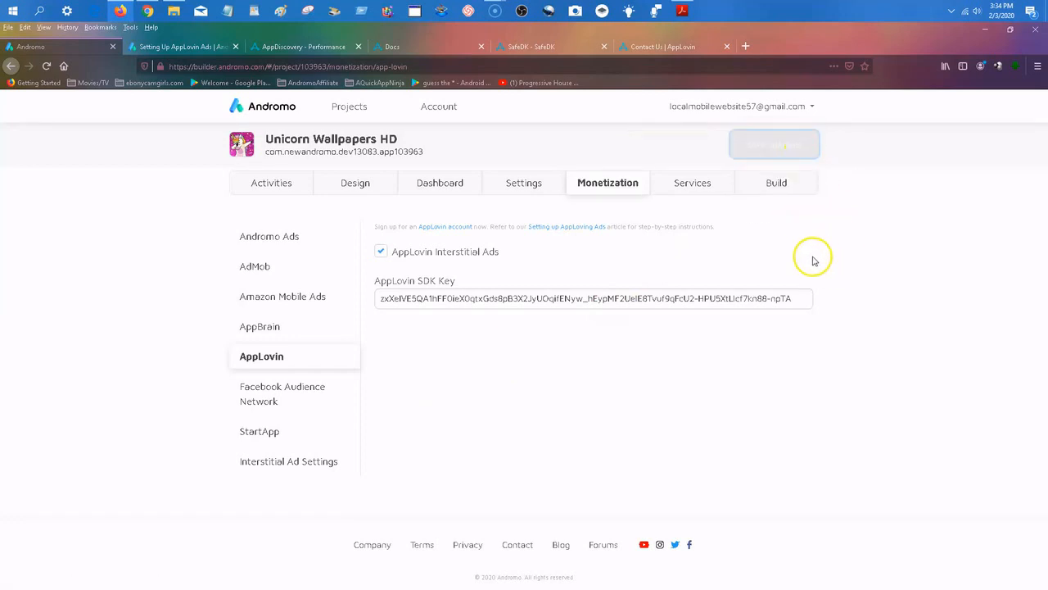
pyautogui.click(785, 195)
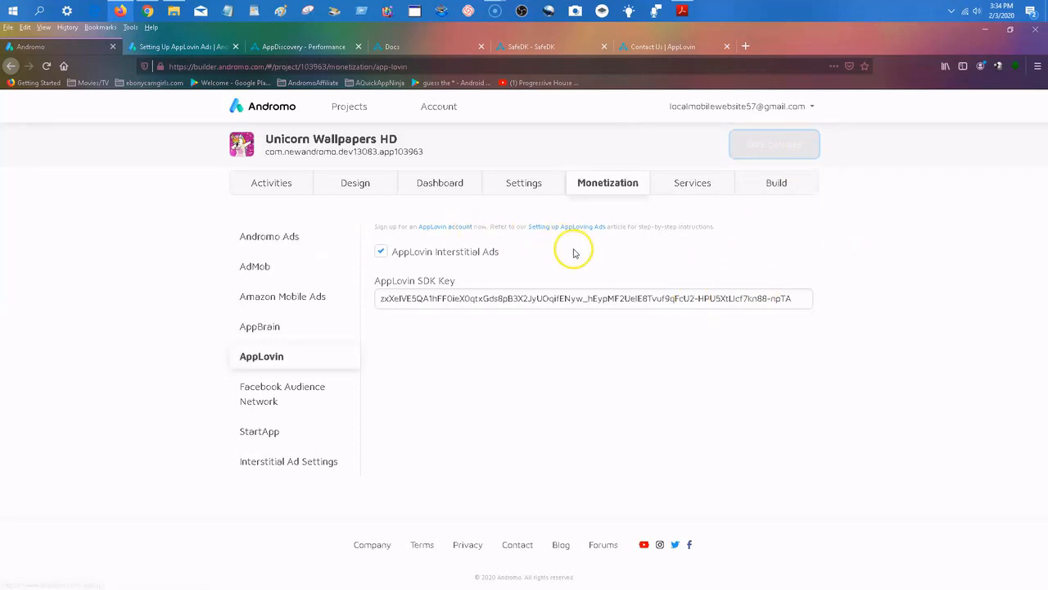
# Review the training outline applovin.pdf in Adobe Acrobat Reader and the Setting Up AppLovin Ads support article, including its Run Your App advice.
pyautogui.click(682, 12)
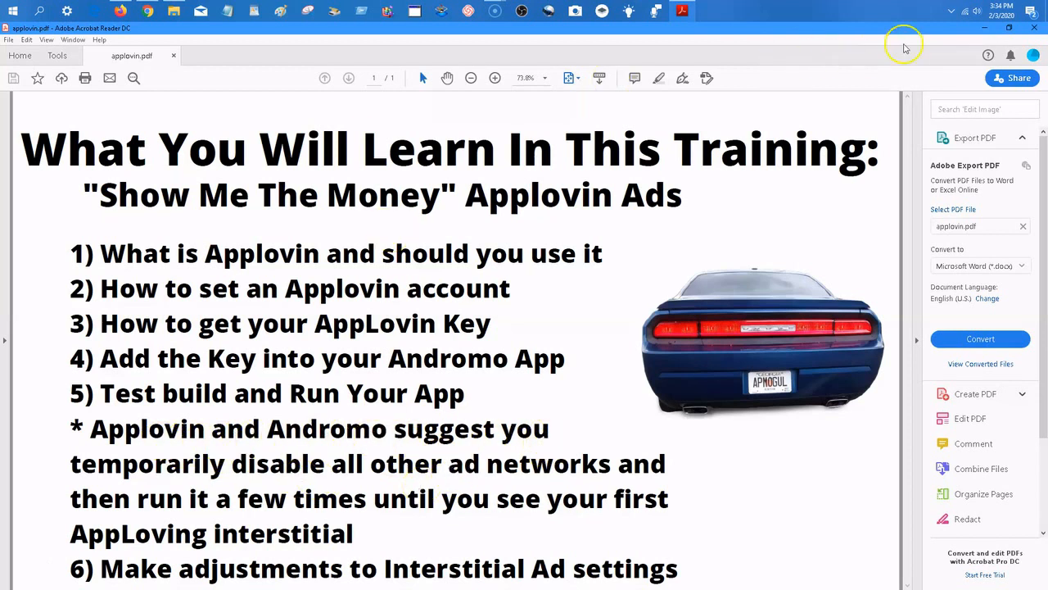
pyautogui.click(985, 28)
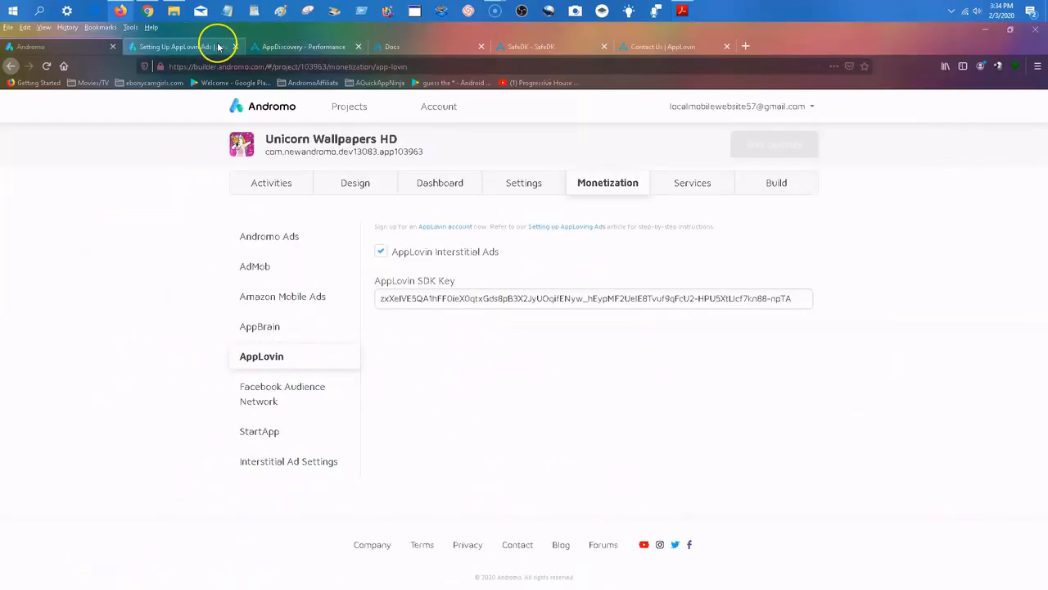
pyautogui.click(190, 46)
pyautogui.scroll(3, 458, 309)
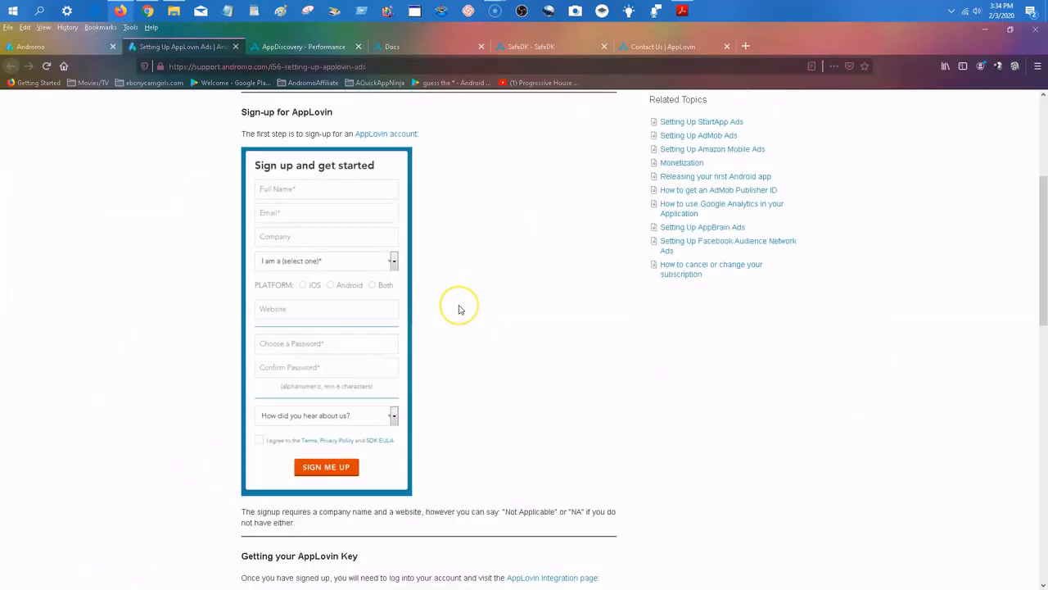
pyautogui.scroll(3, 458, 309)
pyautogui.scroll(-20, 459, 309)
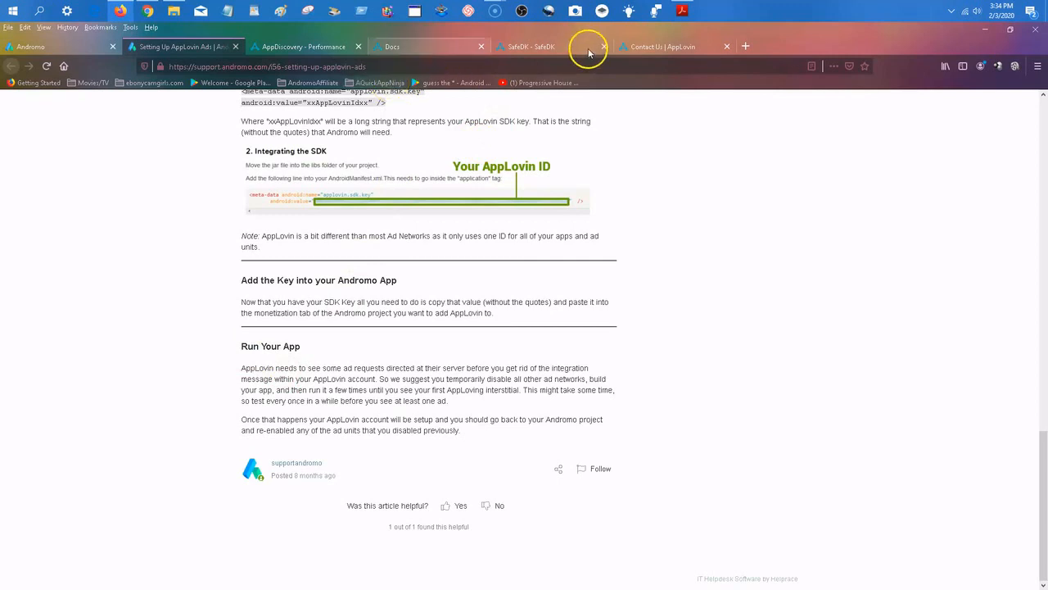
pyautogui.click(72, 47)
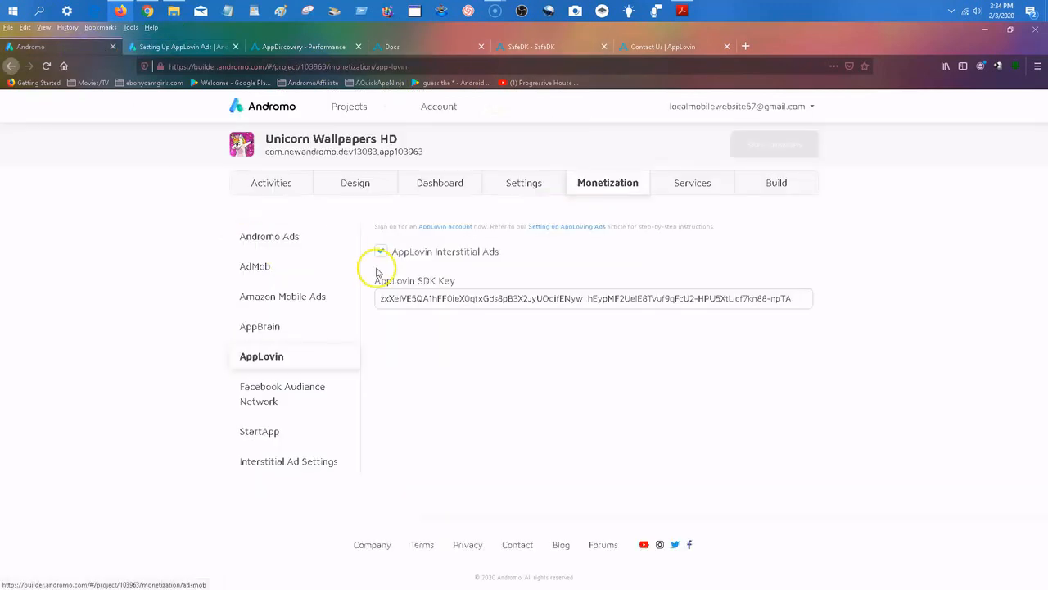
pyautogui.click(196, 49)
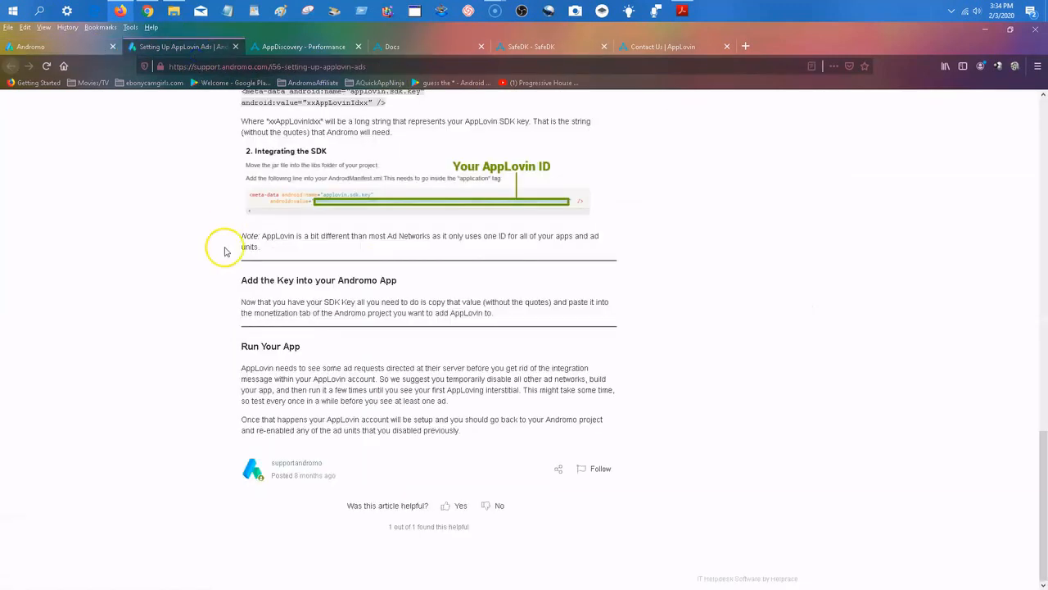
pyautogui.scroll(15, 336, 321)
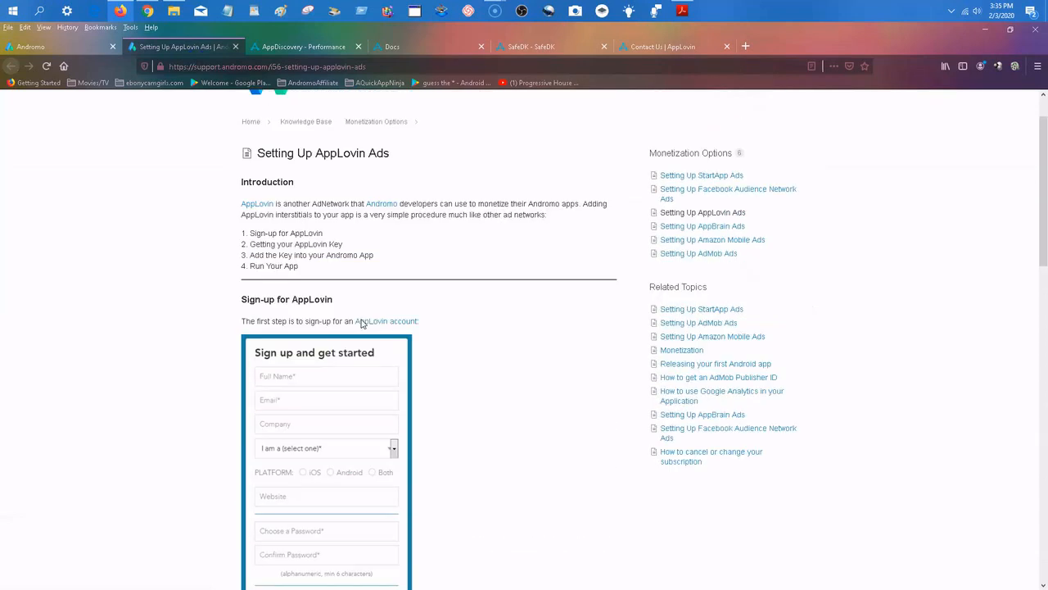
pyautogui.scroll(2, 361, 324)
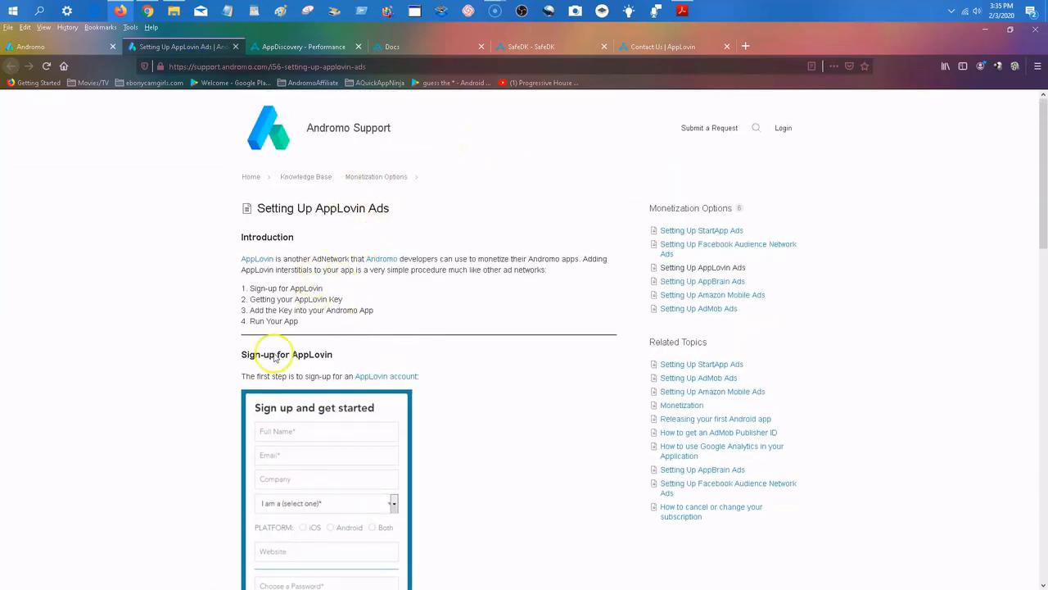
pyautogui.scroll(-5, 303, 316)
pyautogui.scroll(-8, 303, 315)
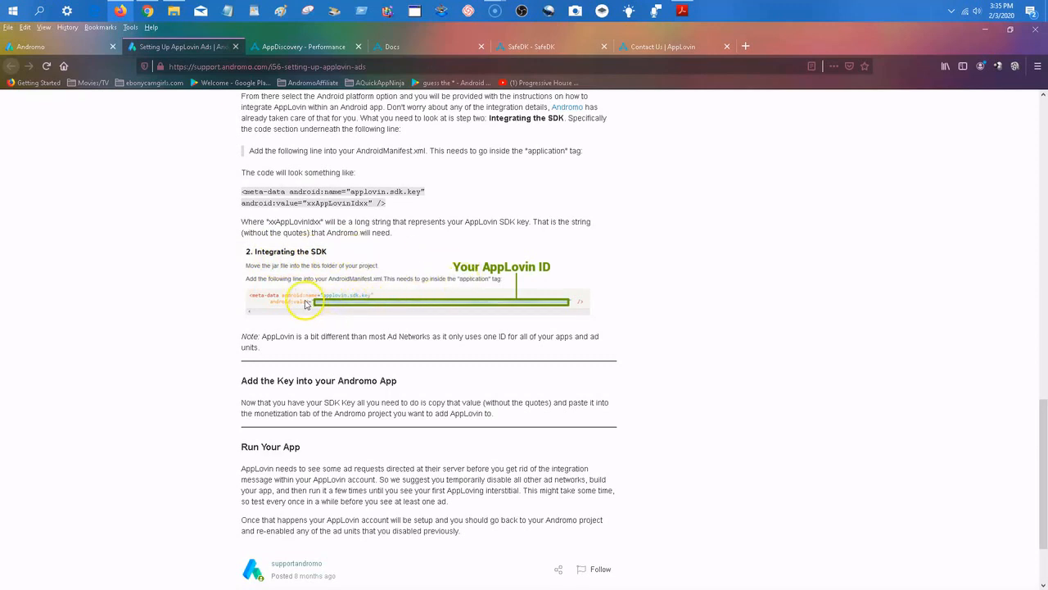
# Turn AdMob Banner Ads off and back on in the Unicorn Wallpapers HD project's AdMob monetization settings.
pyautogui.click(64, 47)
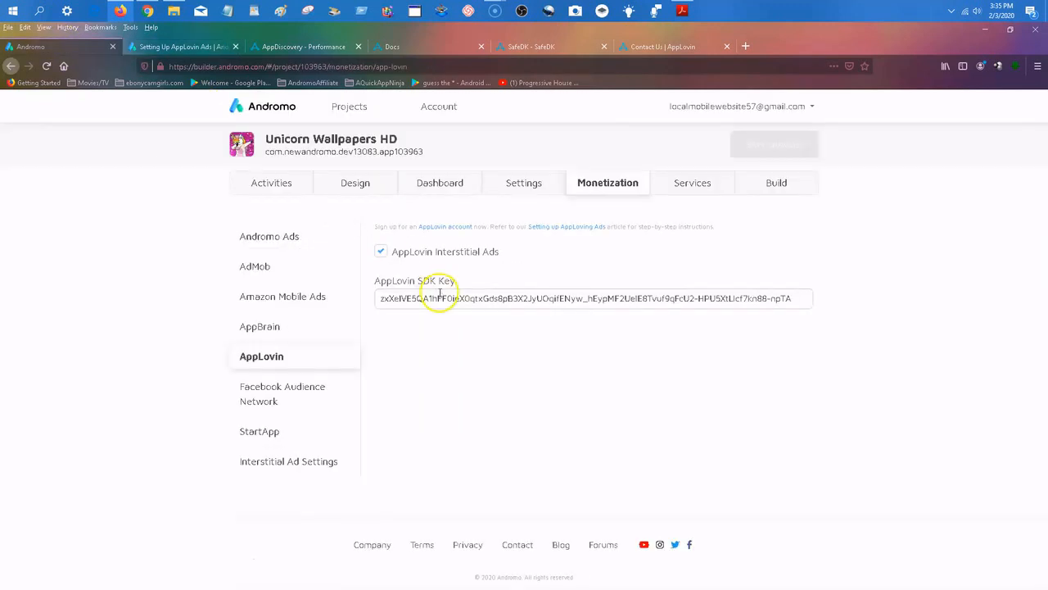
pyautogui.click(254, 267)
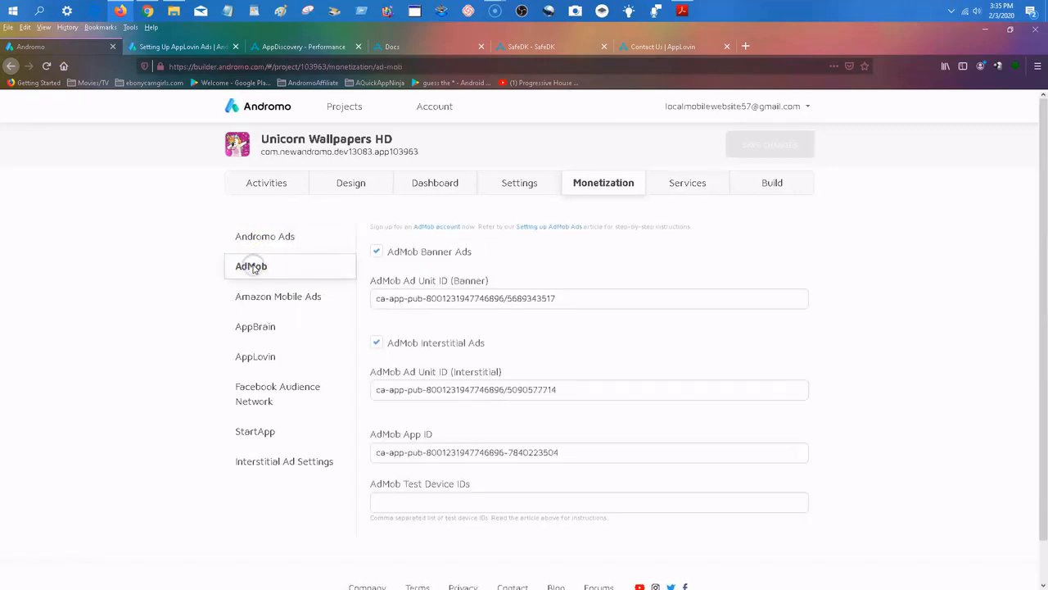
pyautogui.click(376, 253)
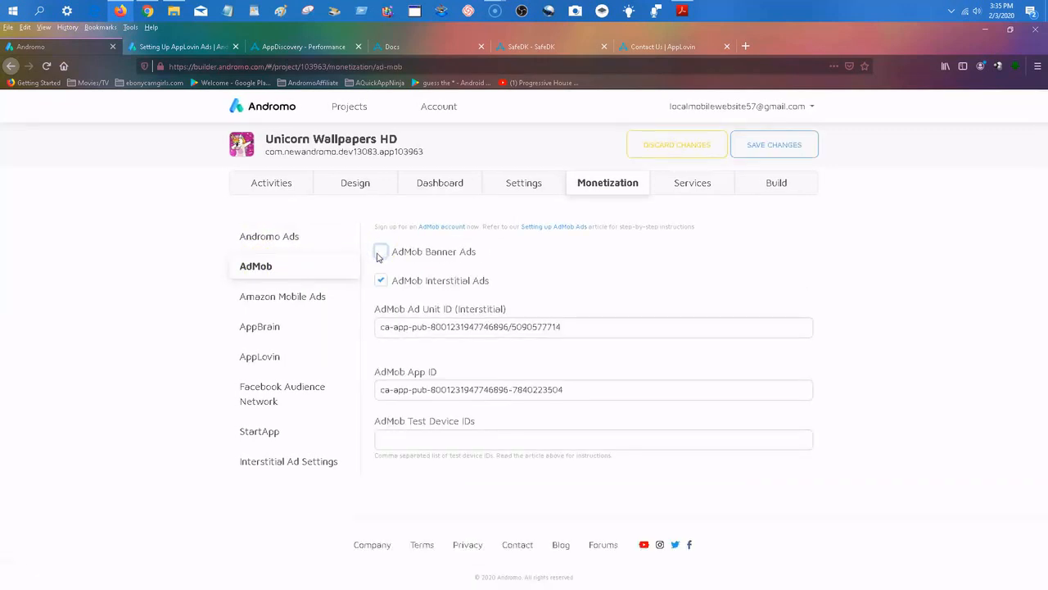
pyautogui.click(381, 253)
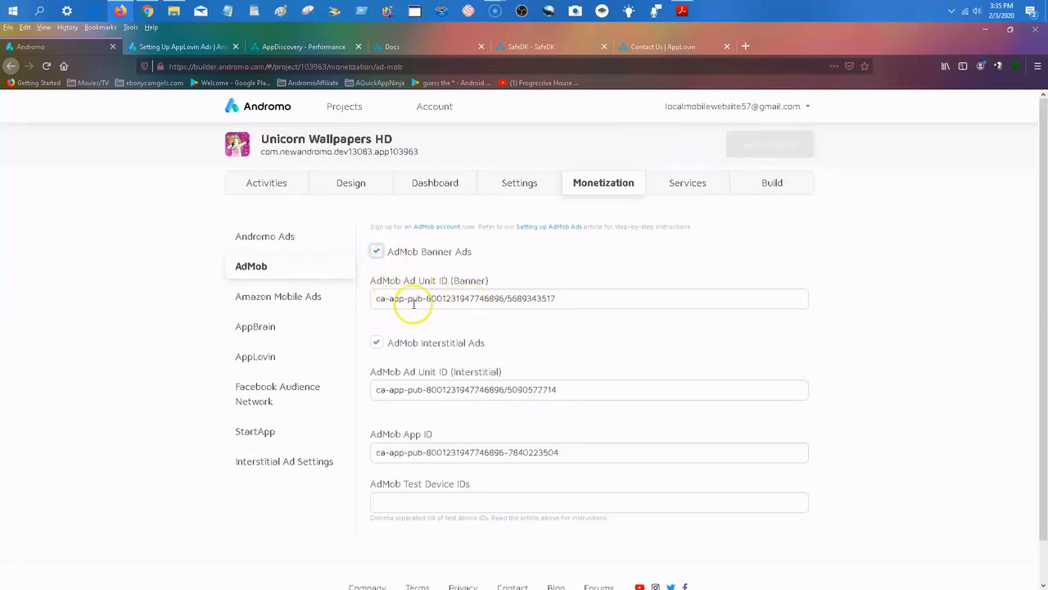
pyautogui.click(377, 251)
pyautogui.click(381, 280)
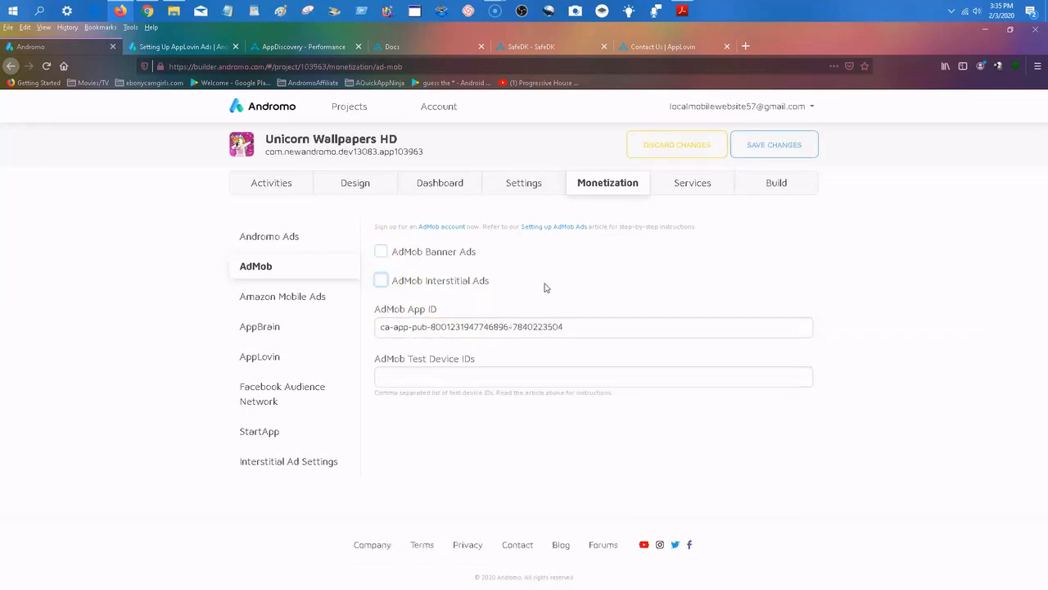
pyautogui.click(382, 280)
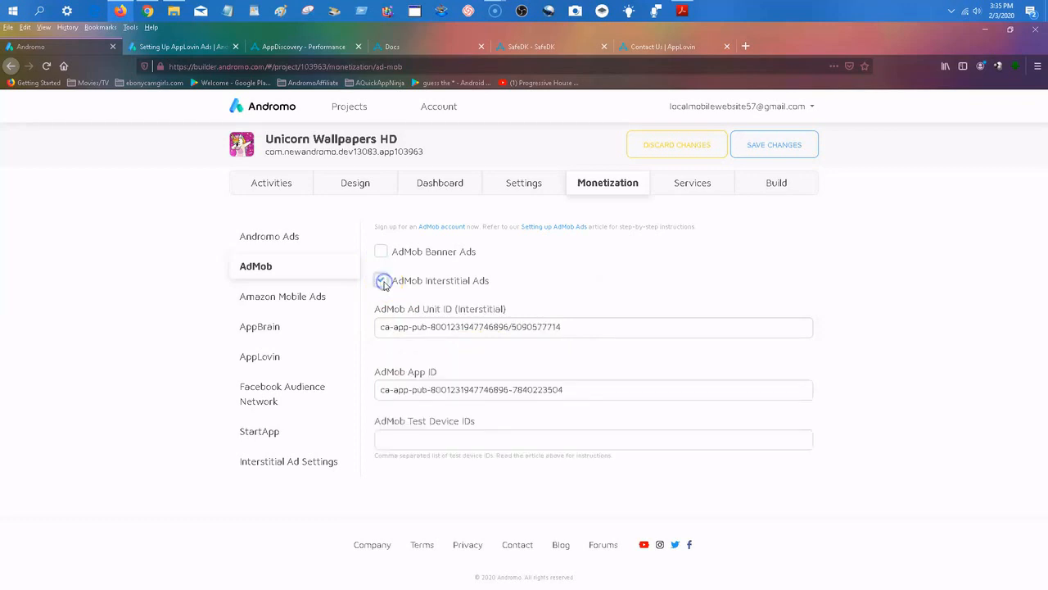
pyautogui.click(381, 251)
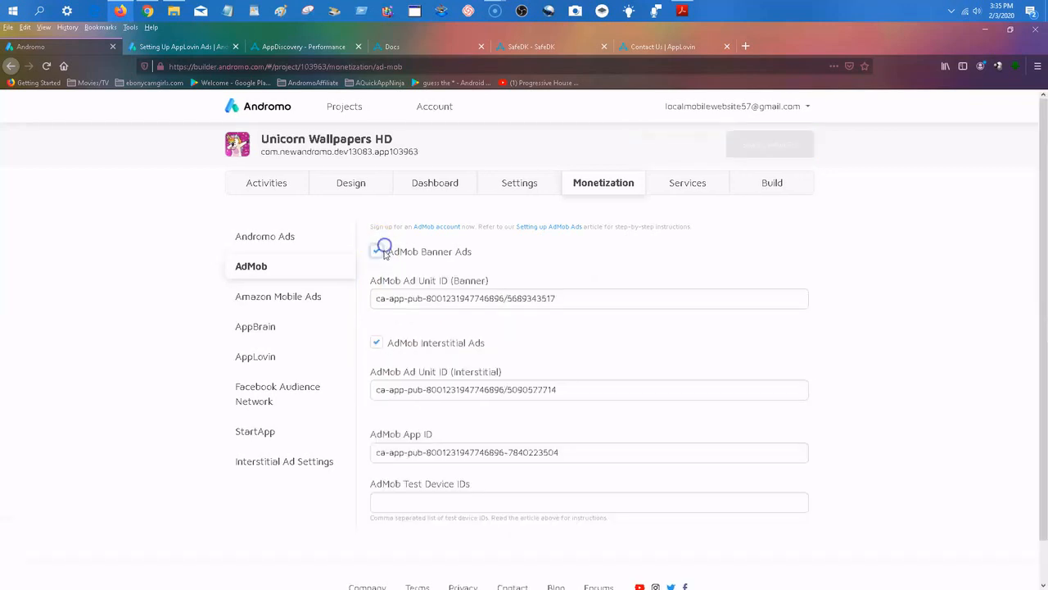
# Turn off both the banner and interstitial ads for AdMob and for Amazon Mobile Ads in the project's monetization settings.
pyautogui.click(377, 253)
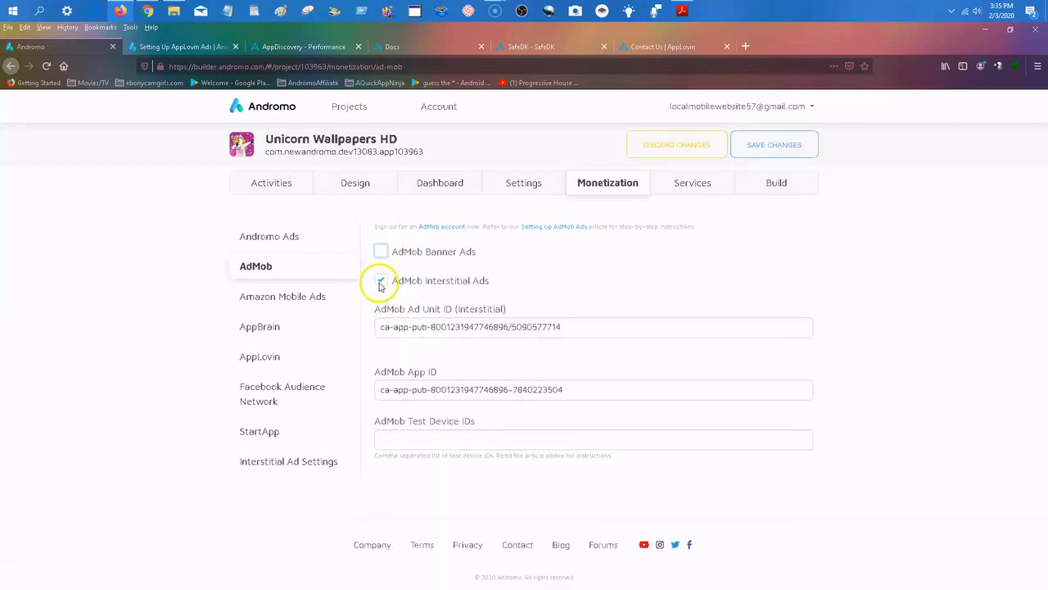
pyautogui.click(380, 282)
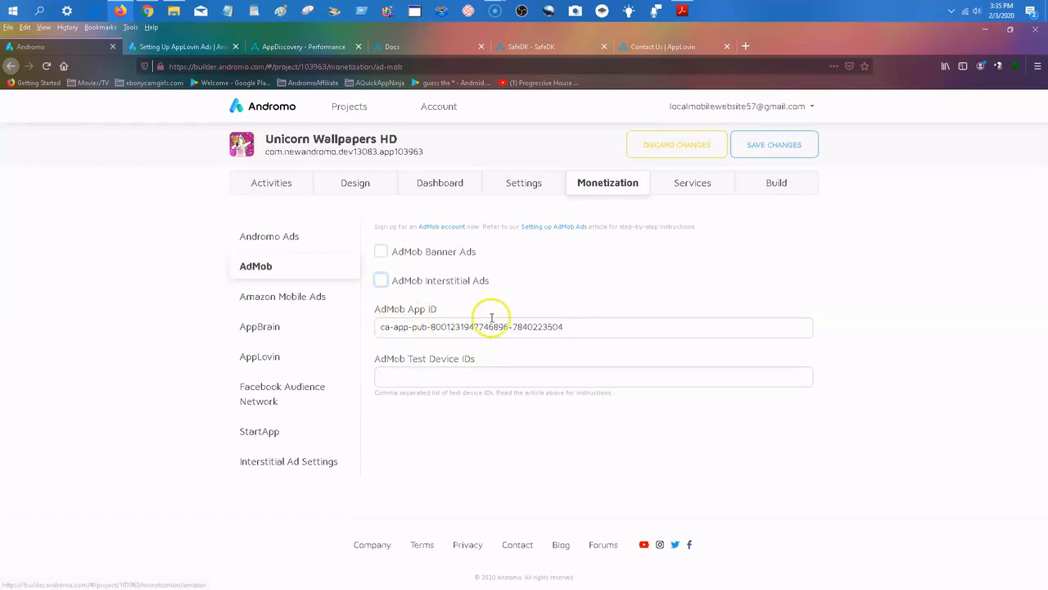
pyautogui.click(295, 299)
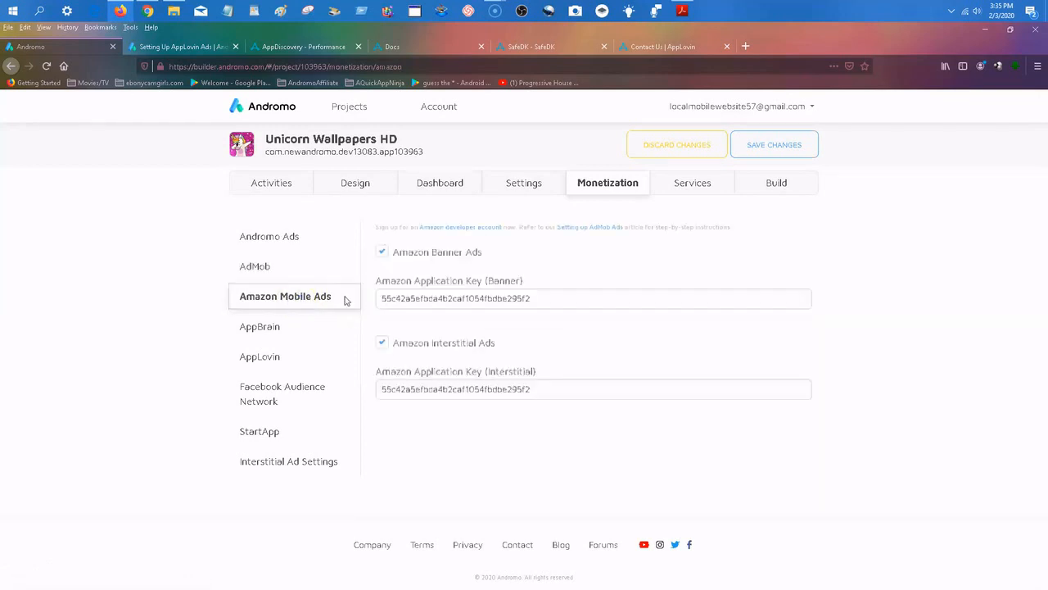
pyautogui.click(382, 253)
pyautogui.click(380, 279)
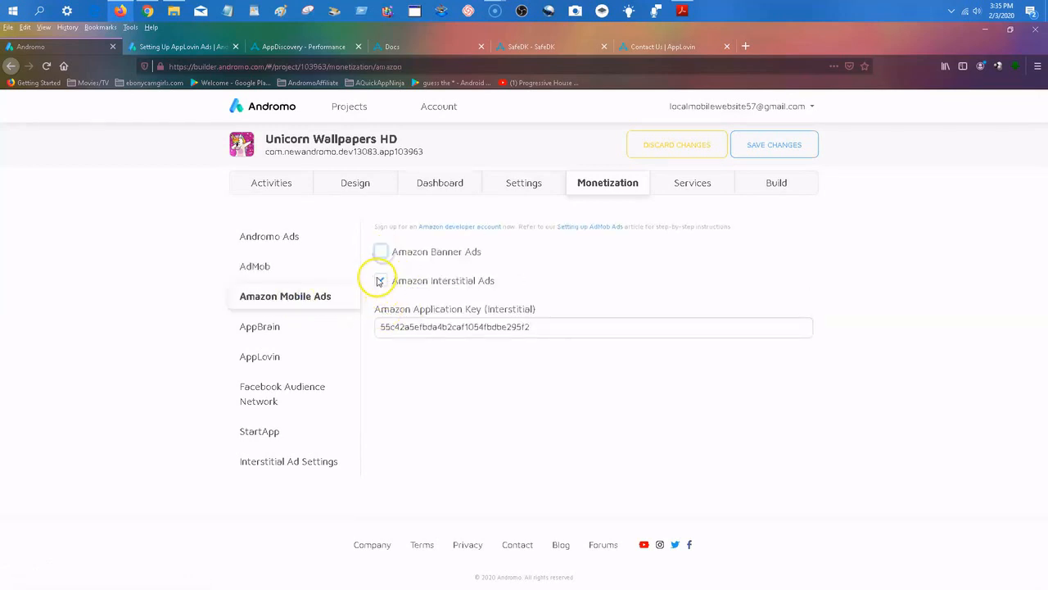
# Open the AppLovin monetization settings and save the project's changes.
pyautogui.click(270, 356)
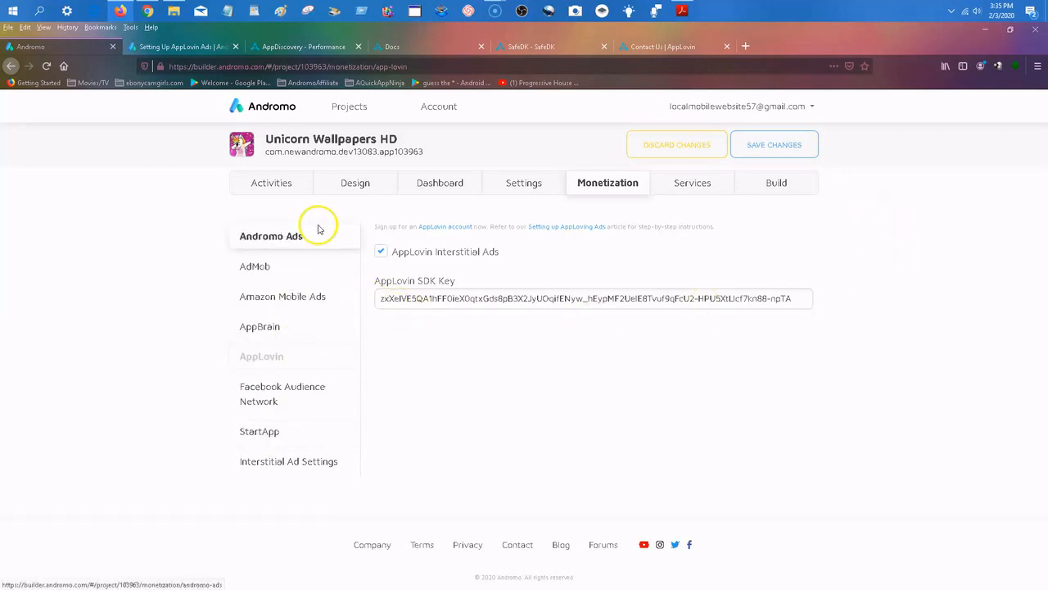
pyautogui.click(327, 368)
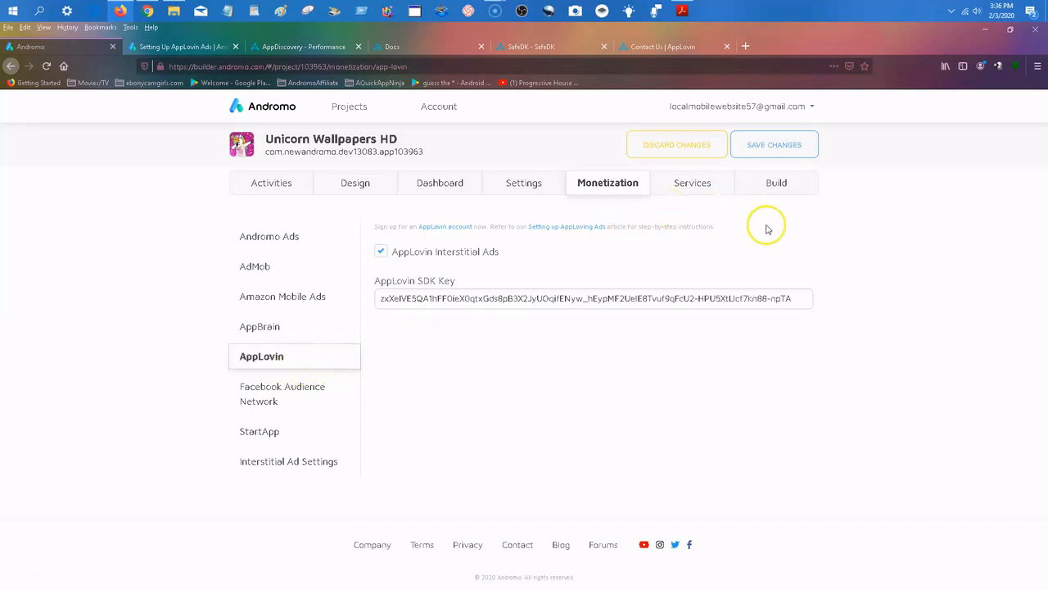
pyautogui.click(776, 147)
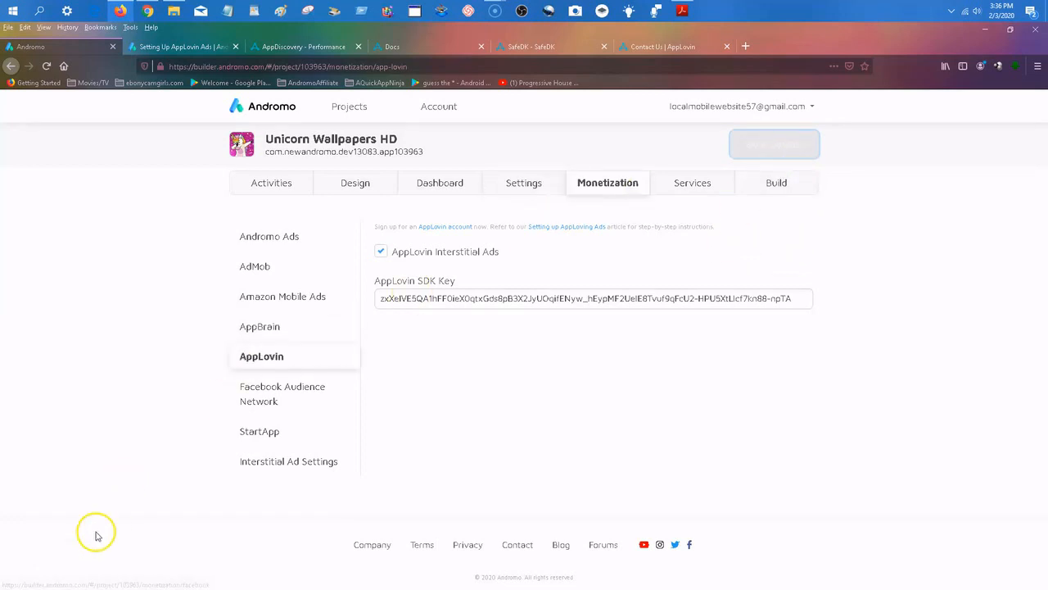
# Start a new build of the Unicorn Wallpapers HD app.
pyautogui.click(788, 190)
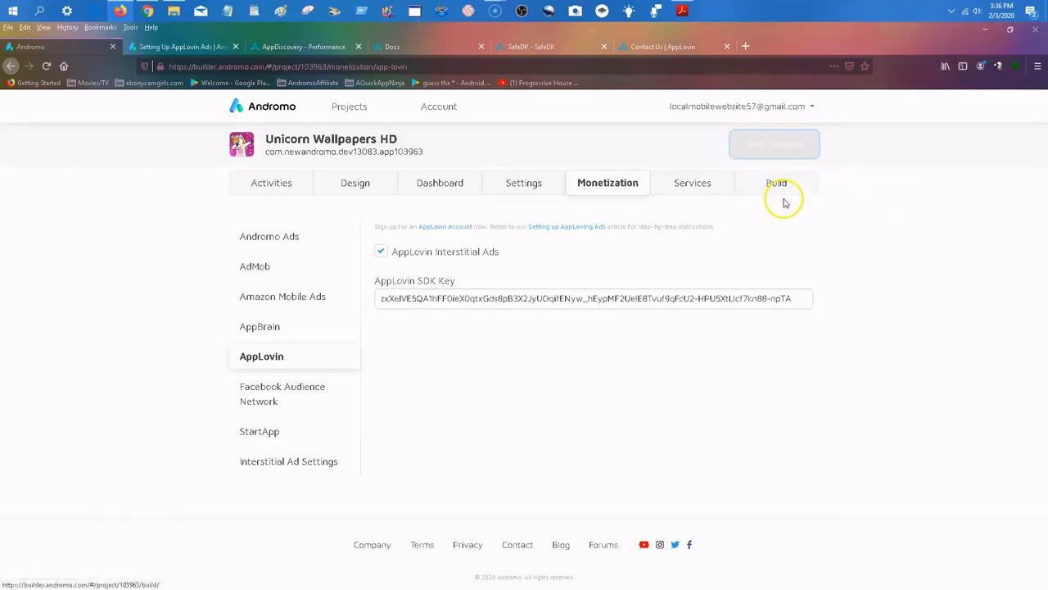
pyautogui.click(879, 151)
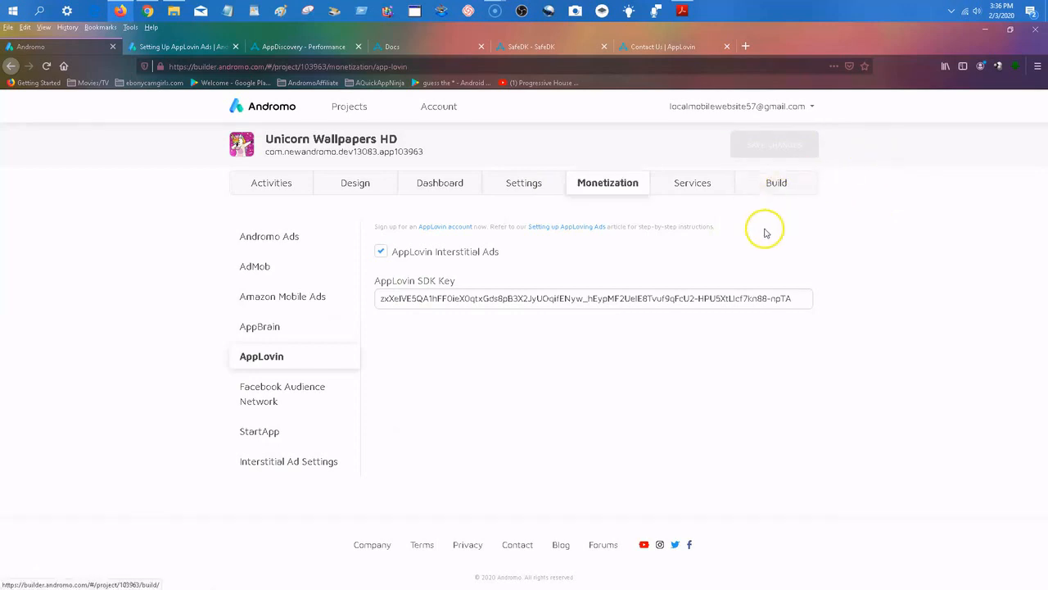
pyautogui.click(778, 182)
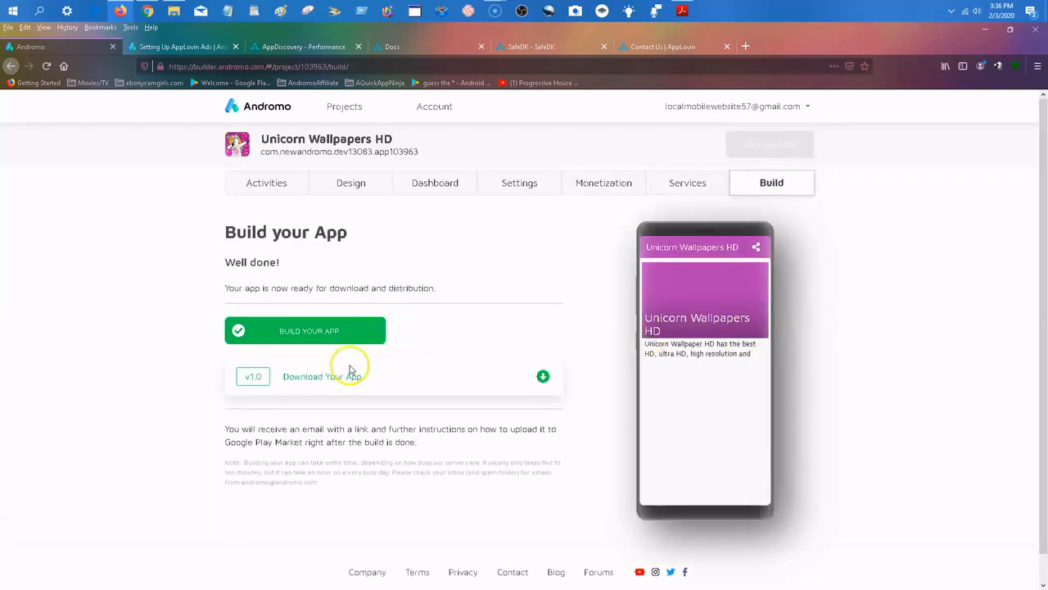
pyautogui.click(310, 333)
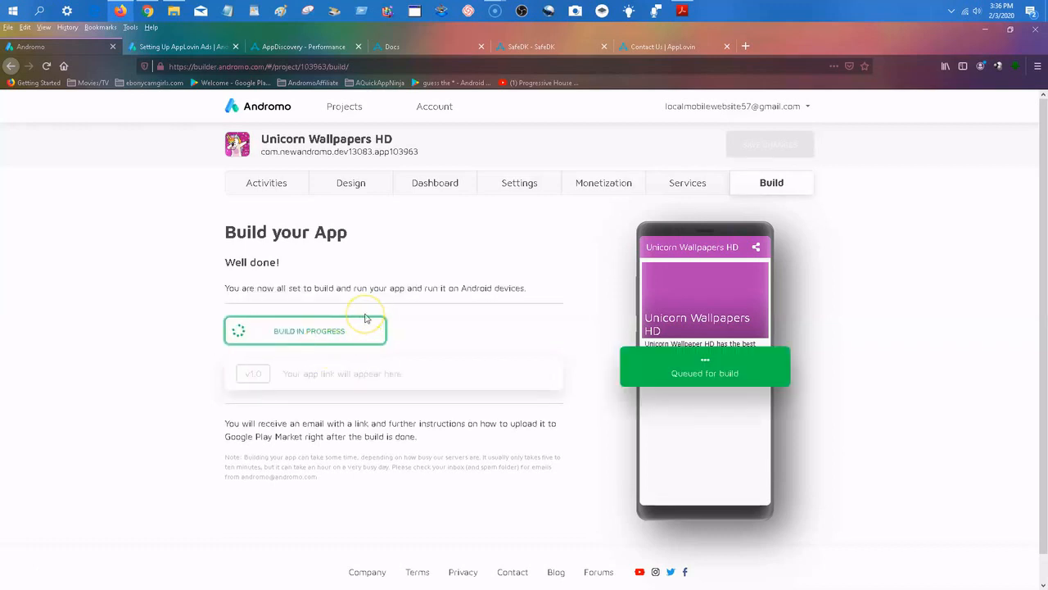